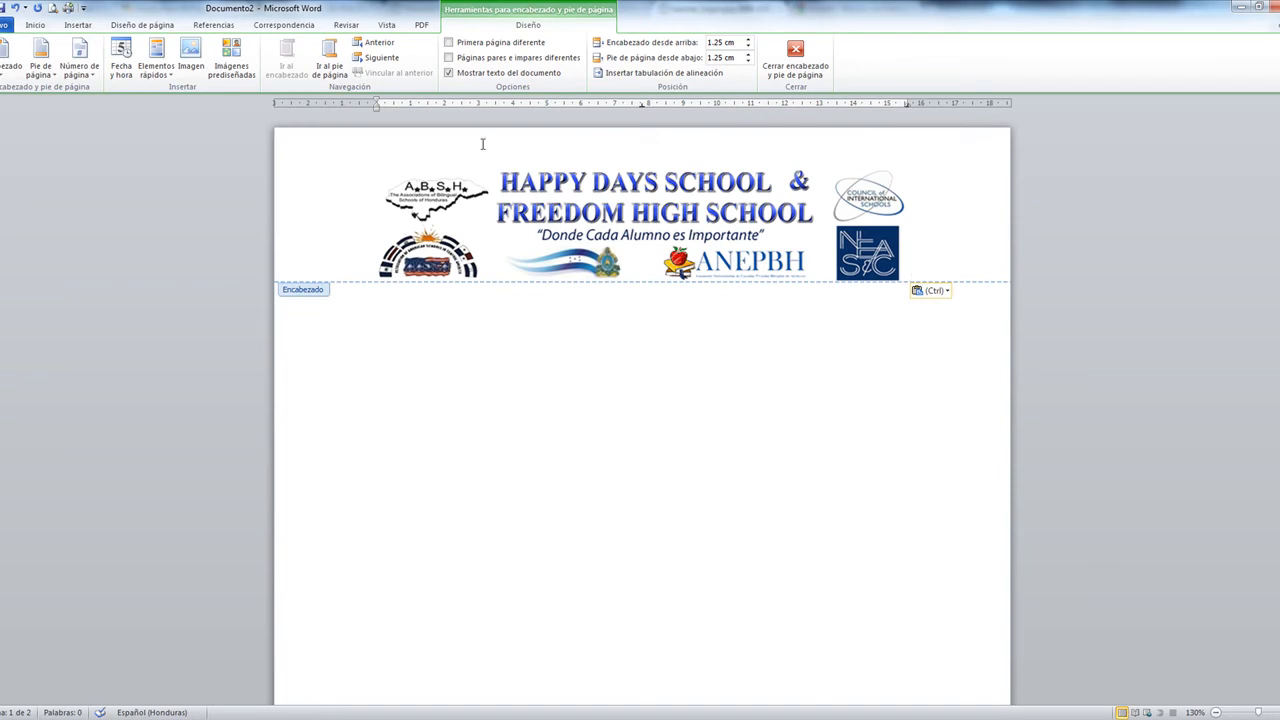
Finish placing the school logo banner in the header and return to the document body
click(339, 220)
key(Left)
double_click(490, 373)
Delete the empty second page of the document
scroll(831, 252, down, 10)
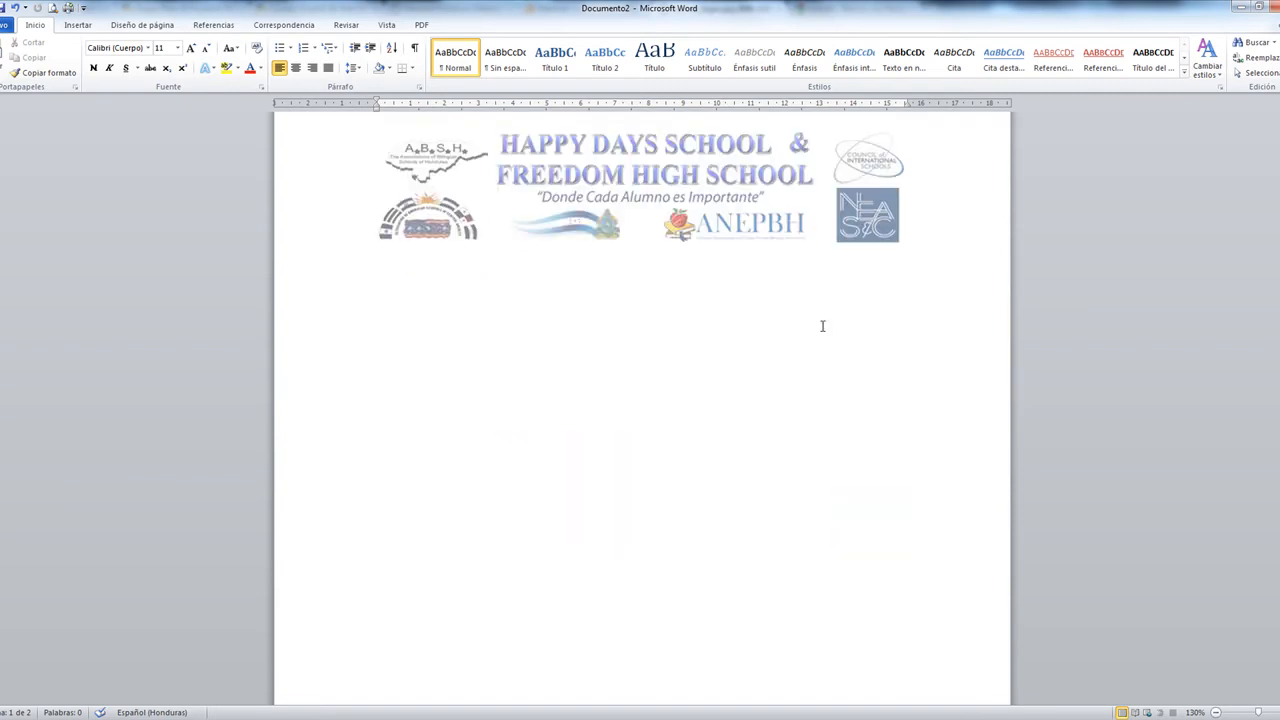
scroll(820, 230, down, 2)
scroll(614, 429, up, 3)
click(613, 431)
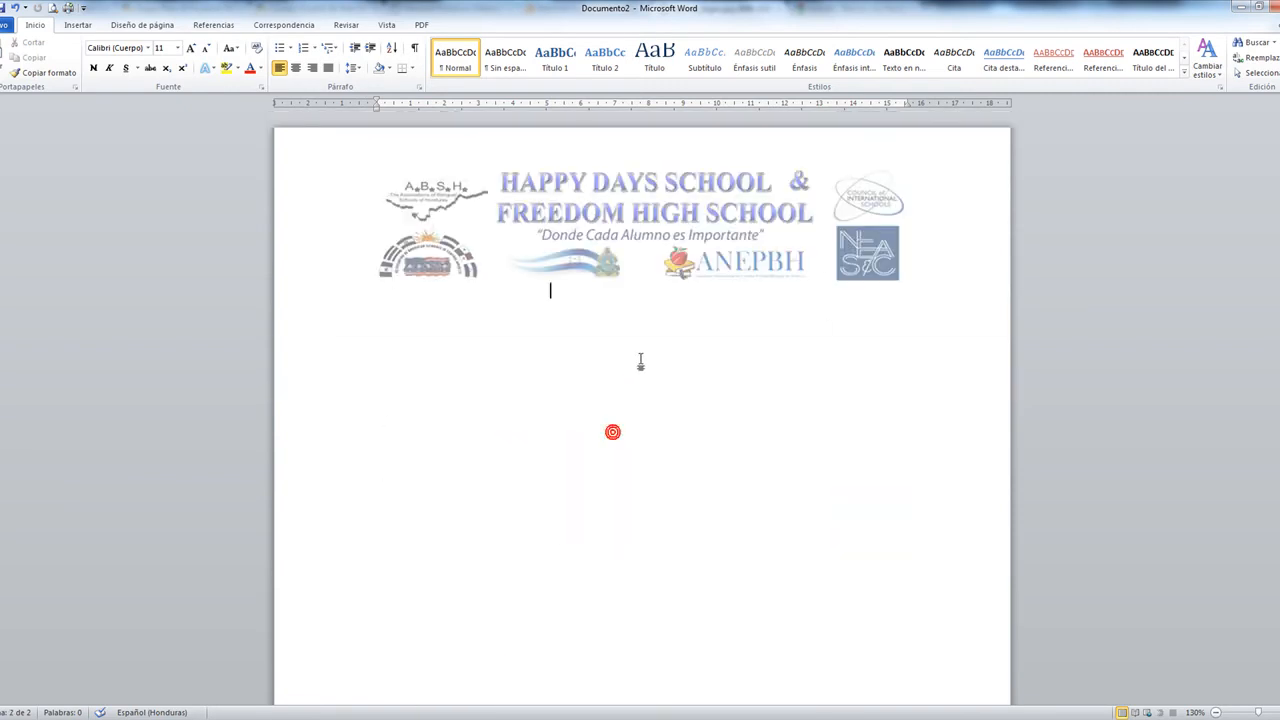
scroll(566, 365, up, 8)
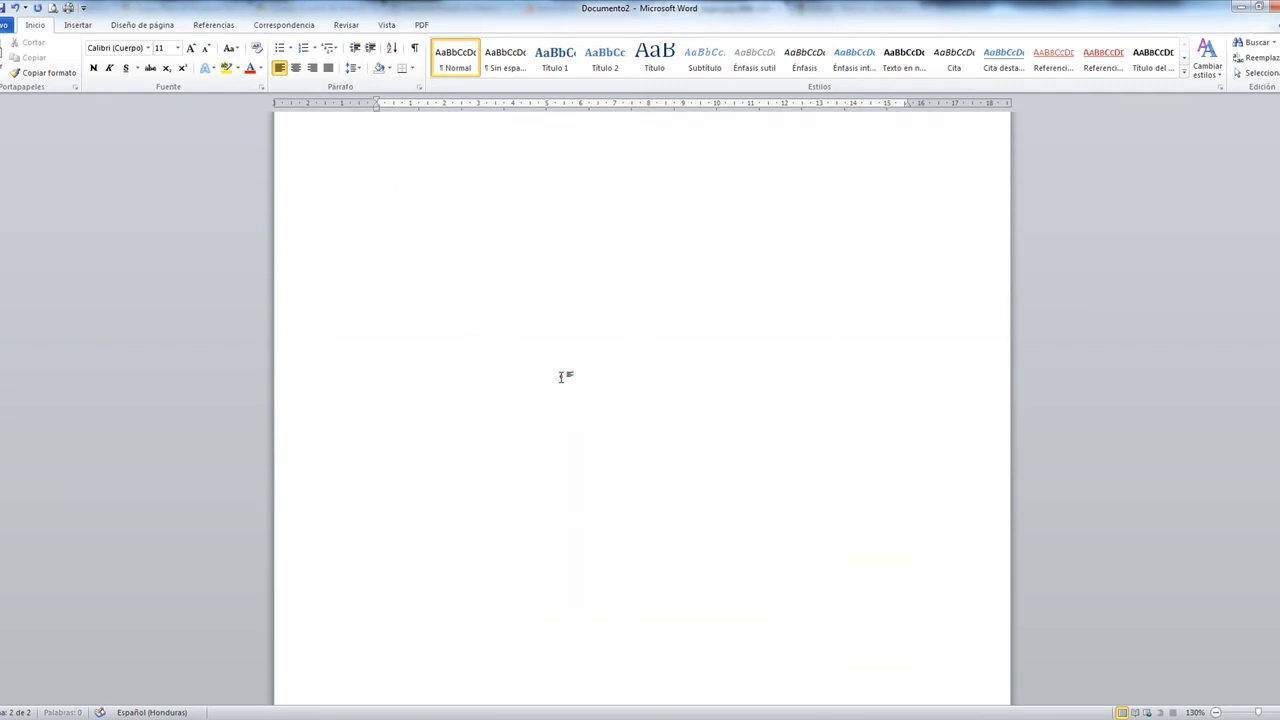
scroll(590, 372, down, 8)
key(BackSpace)
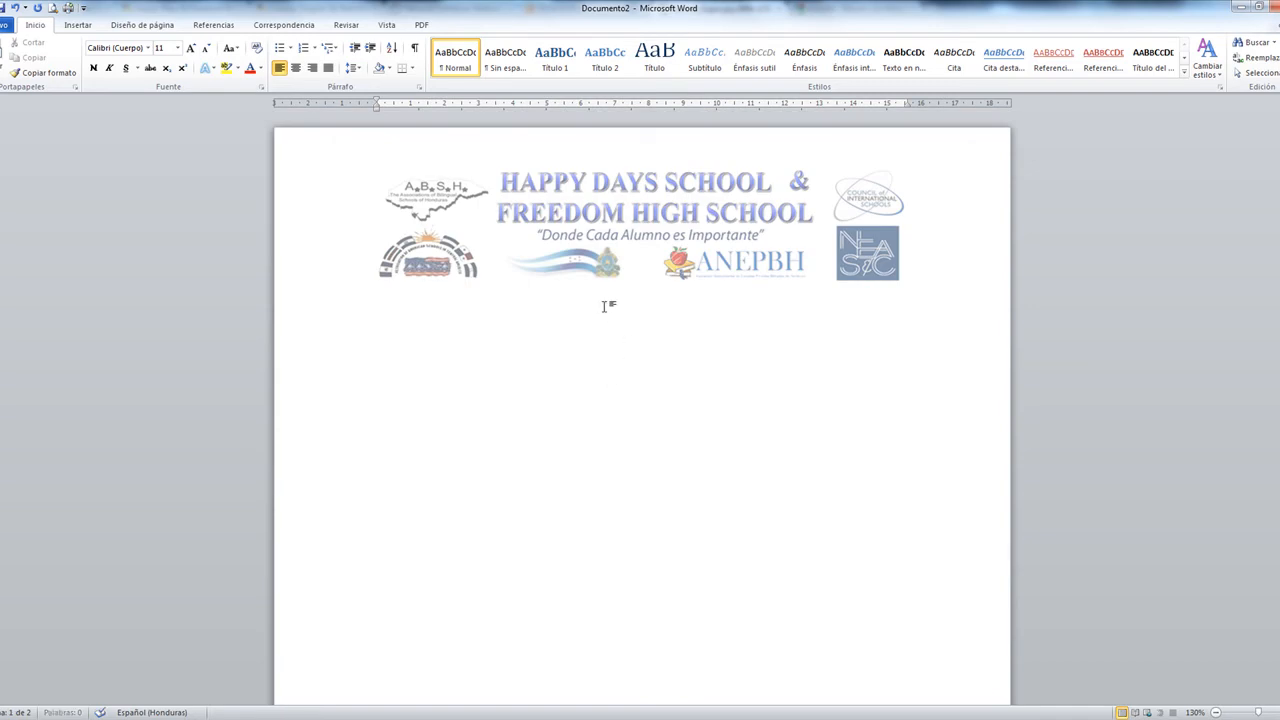
Insert the built-in Alfabeto footer from the Insertar tab's Pie de página gallery
click(672, 459)
click(78, 25)
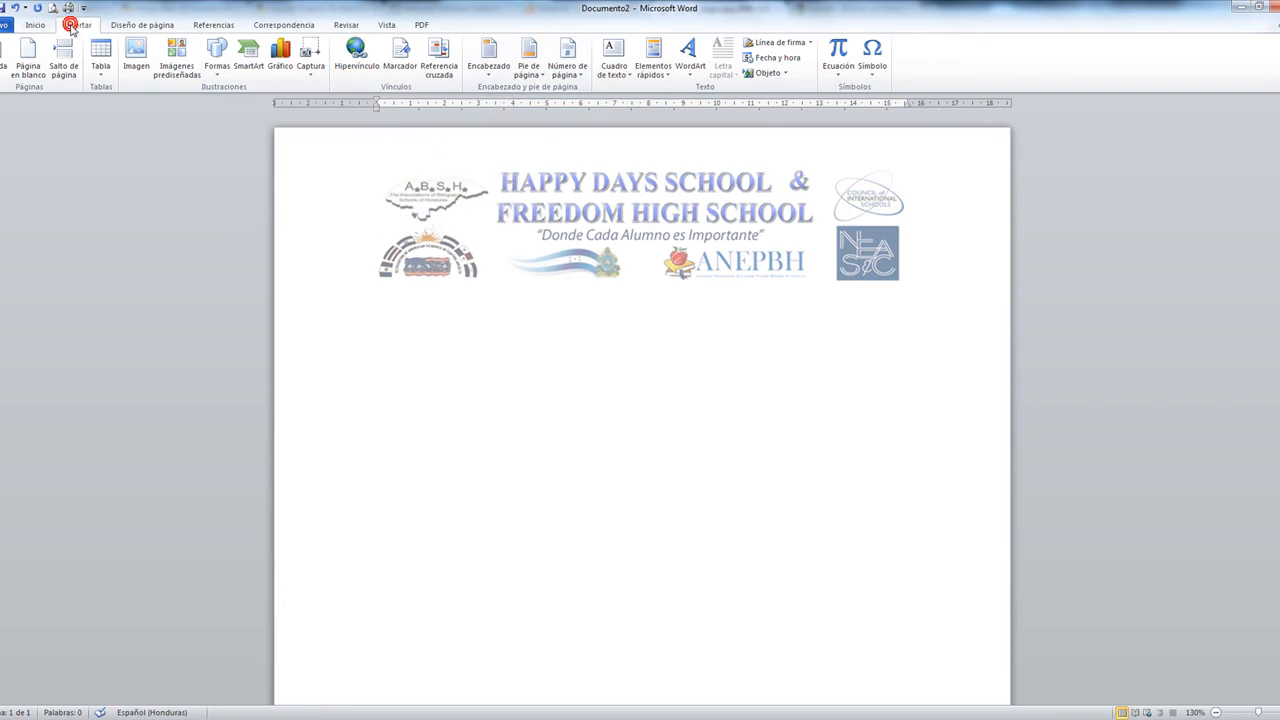
click(535, 78)
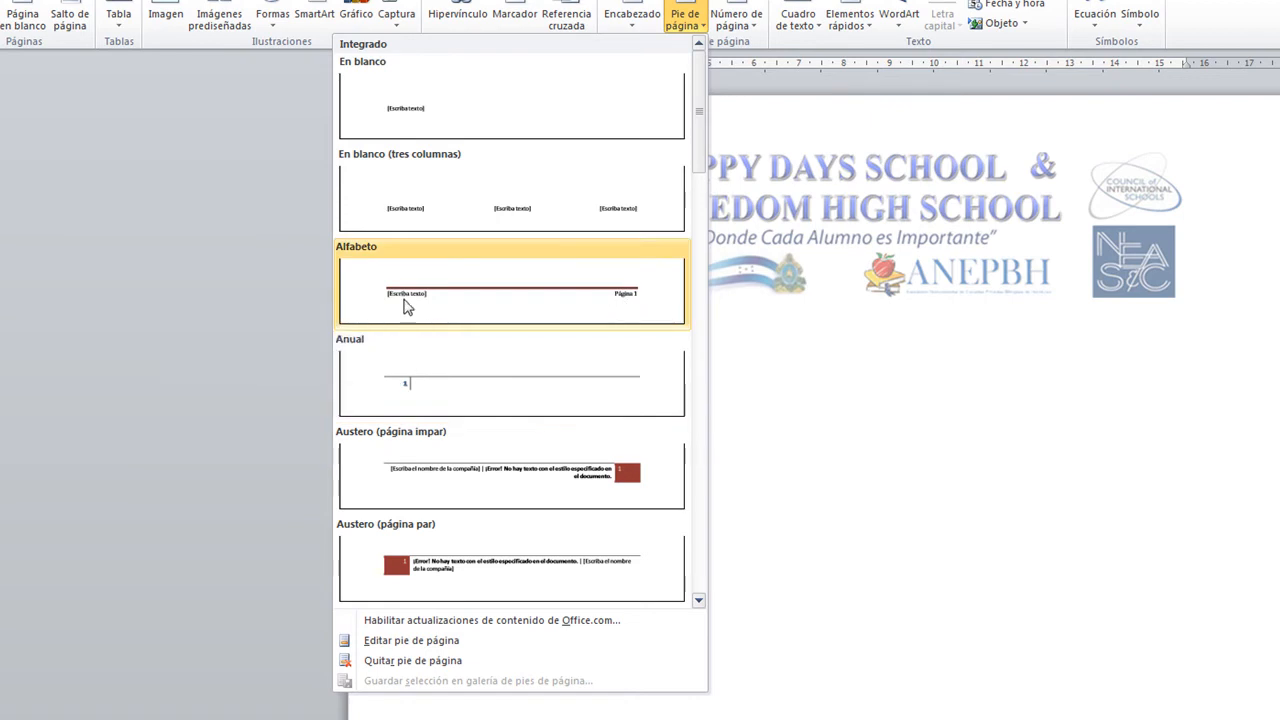
scroll(606, 455, down, 5)
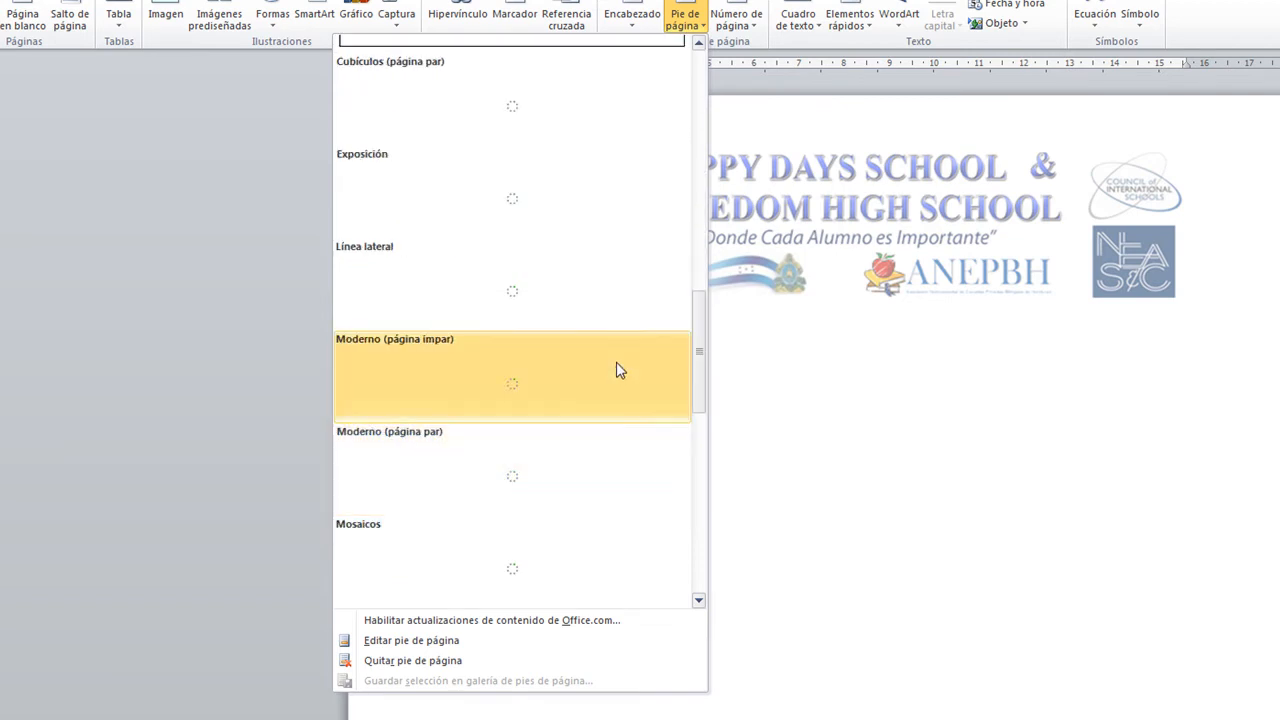
scroll(630, 372, up, 6)
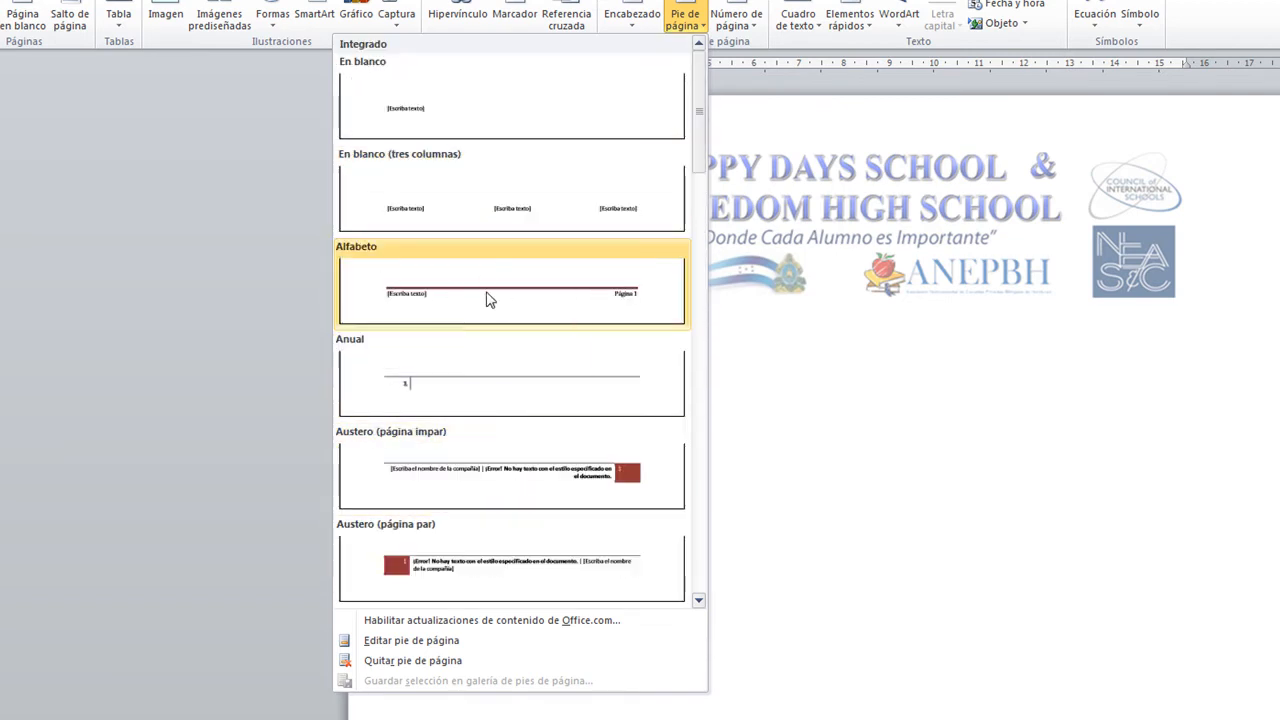
drag(700, 134, 686, 314)
scroll(608, 257, up, 3)
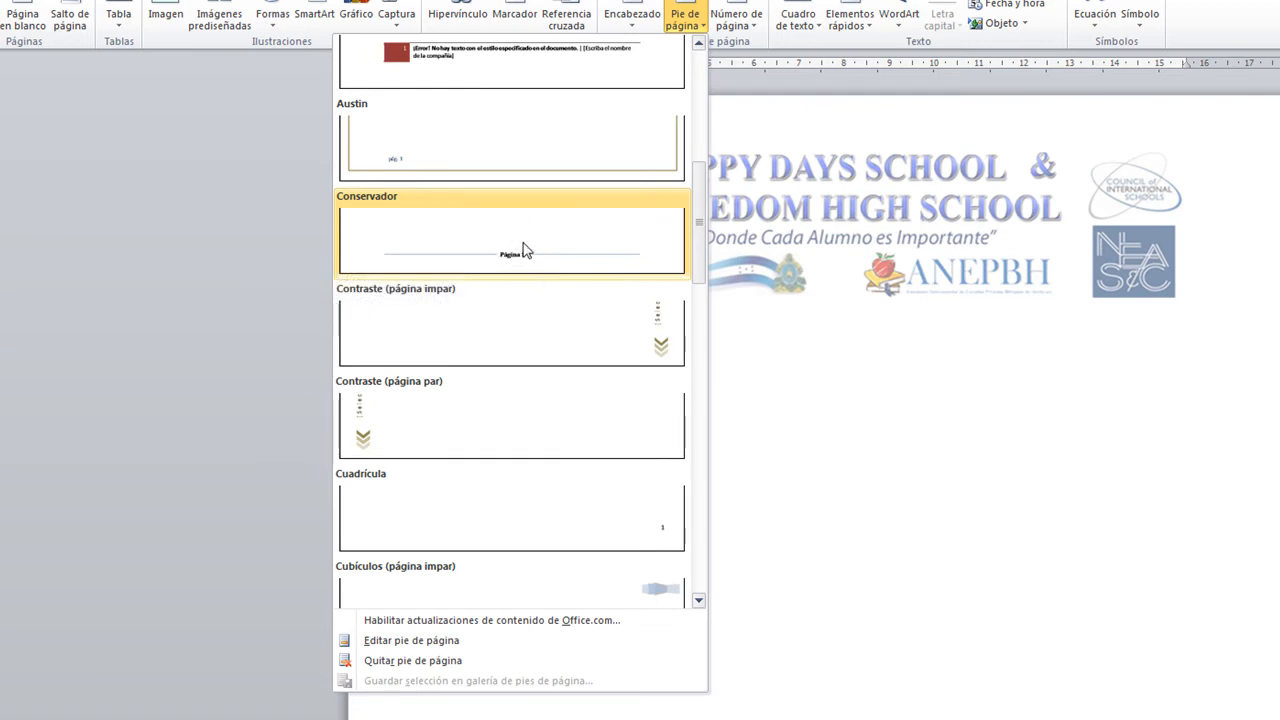
scroll(588, 372, down, 4)
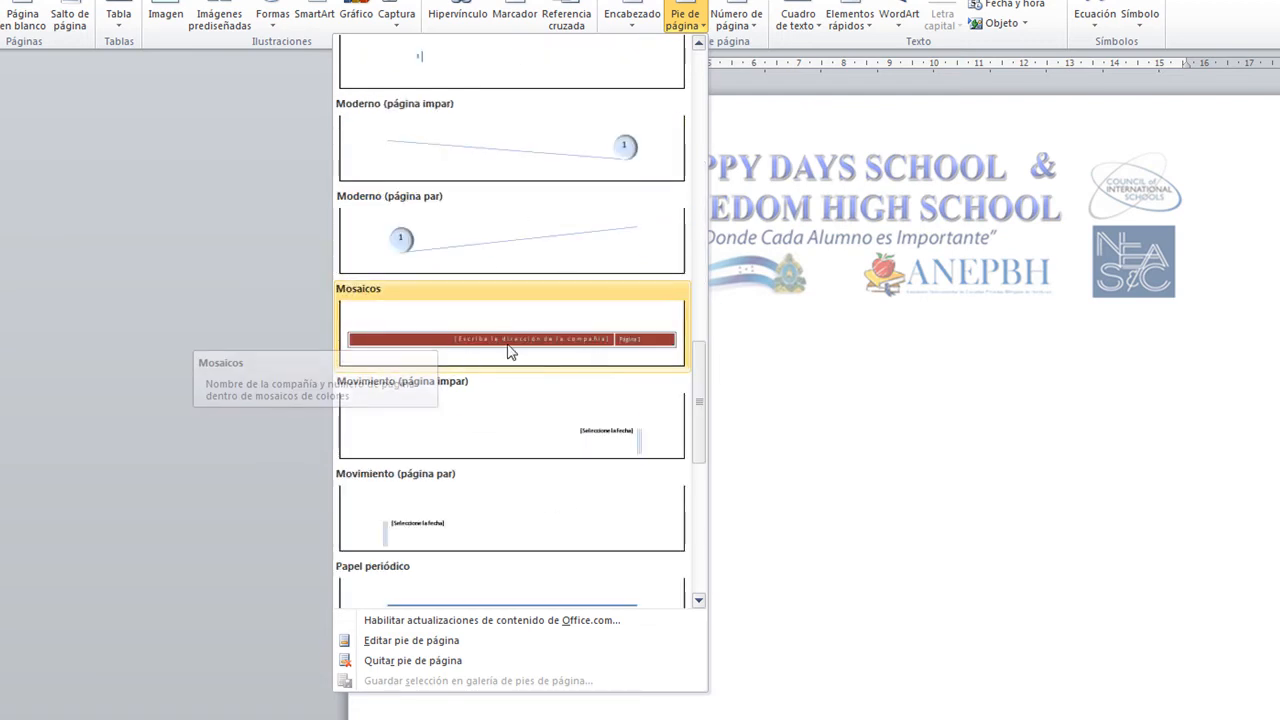
scroll(550, 409, down, 3)
drag(695, 476, 696, 160)
scroll(576, 249, up, 3)
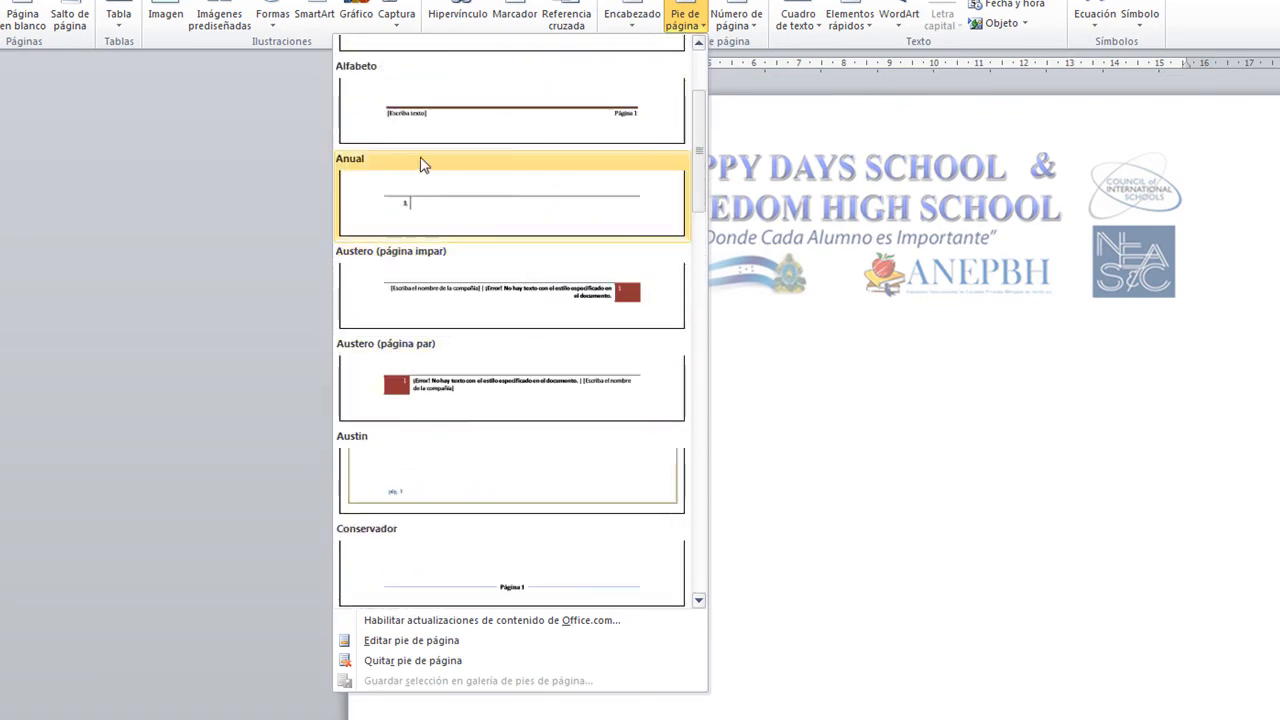
click(432, 112)
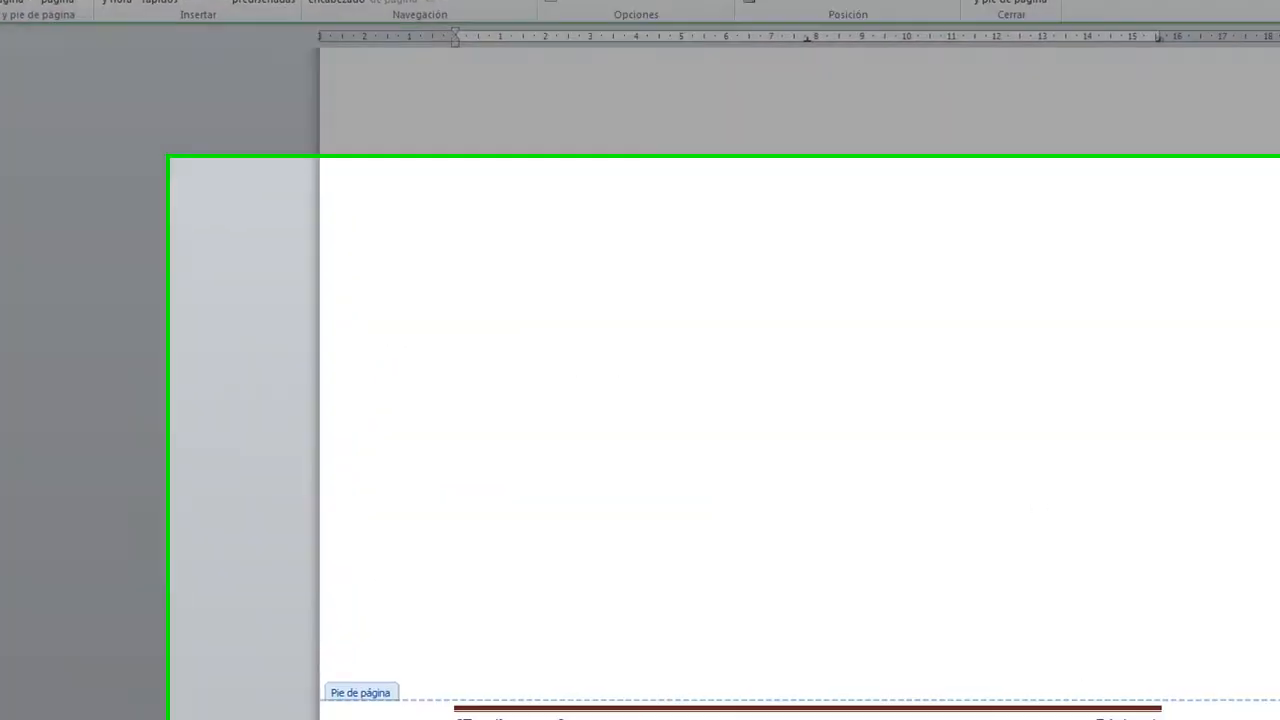
Type the author's full name into the footer's [Escriba texto] placeholder, then close the footer
click(561, 719)
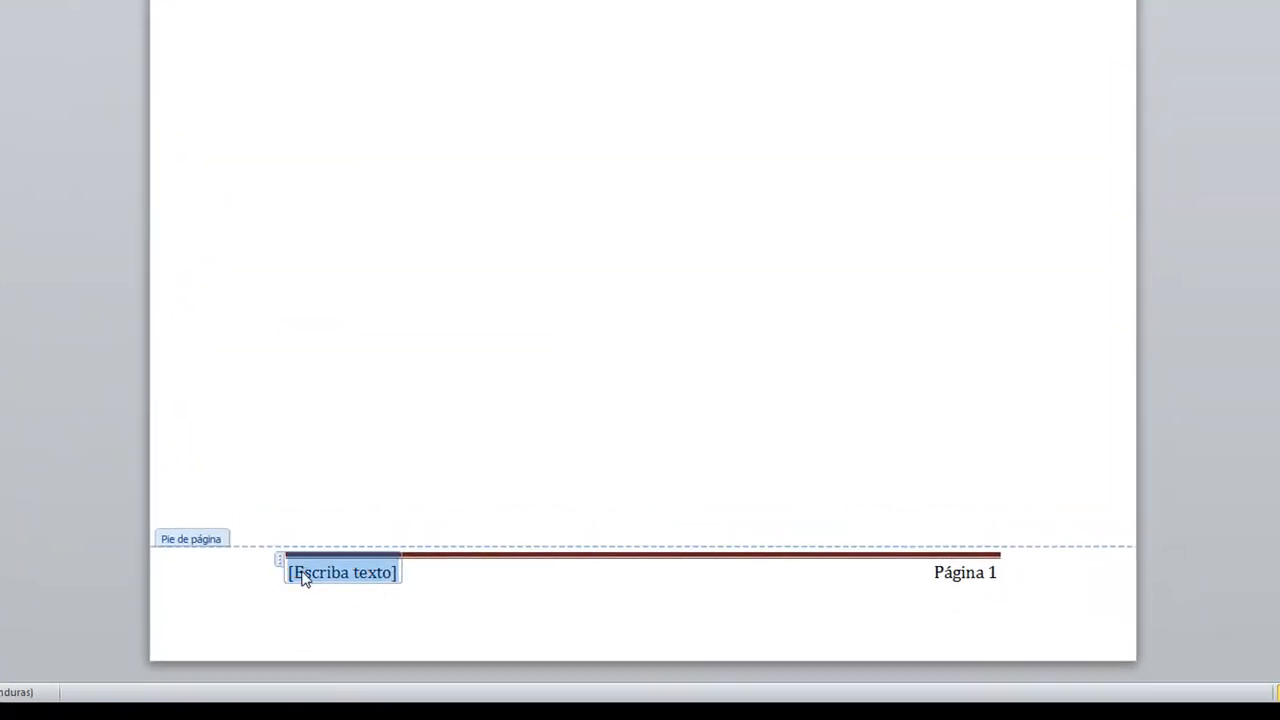
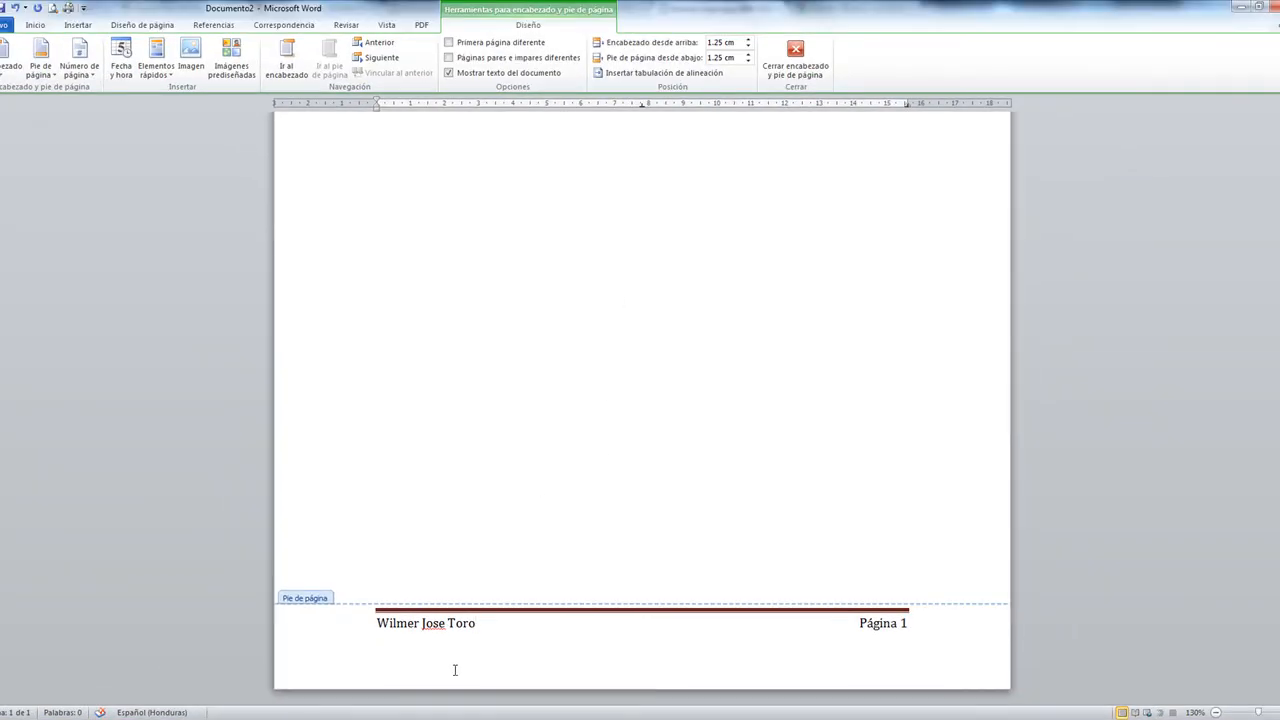
double_click(615, 318)
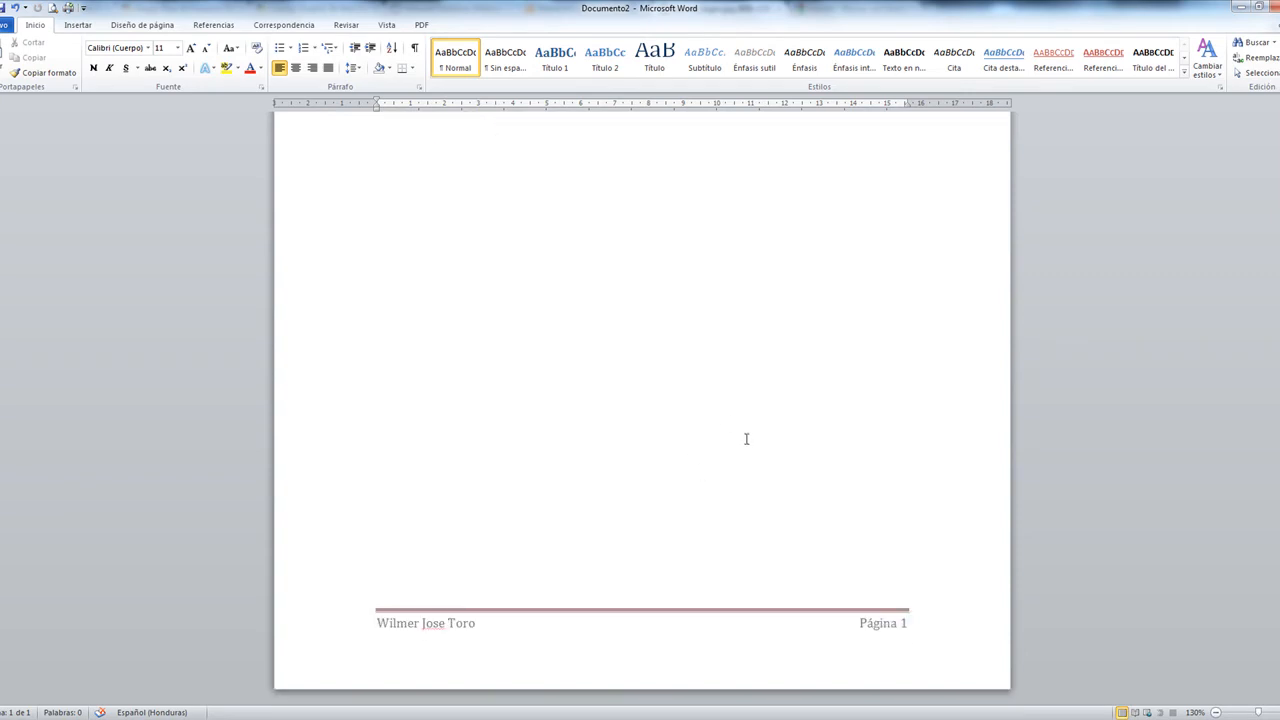
scroll(745, 440, down, 4)
scroll(760, 315, down, 5)
scroll(715, 335, up, 6)
scroll(640, 340, down, 15)
scroll(674, 431, down, 2)
scroll(800, 490, down, 18)
scroll(757, 318, up, 5)
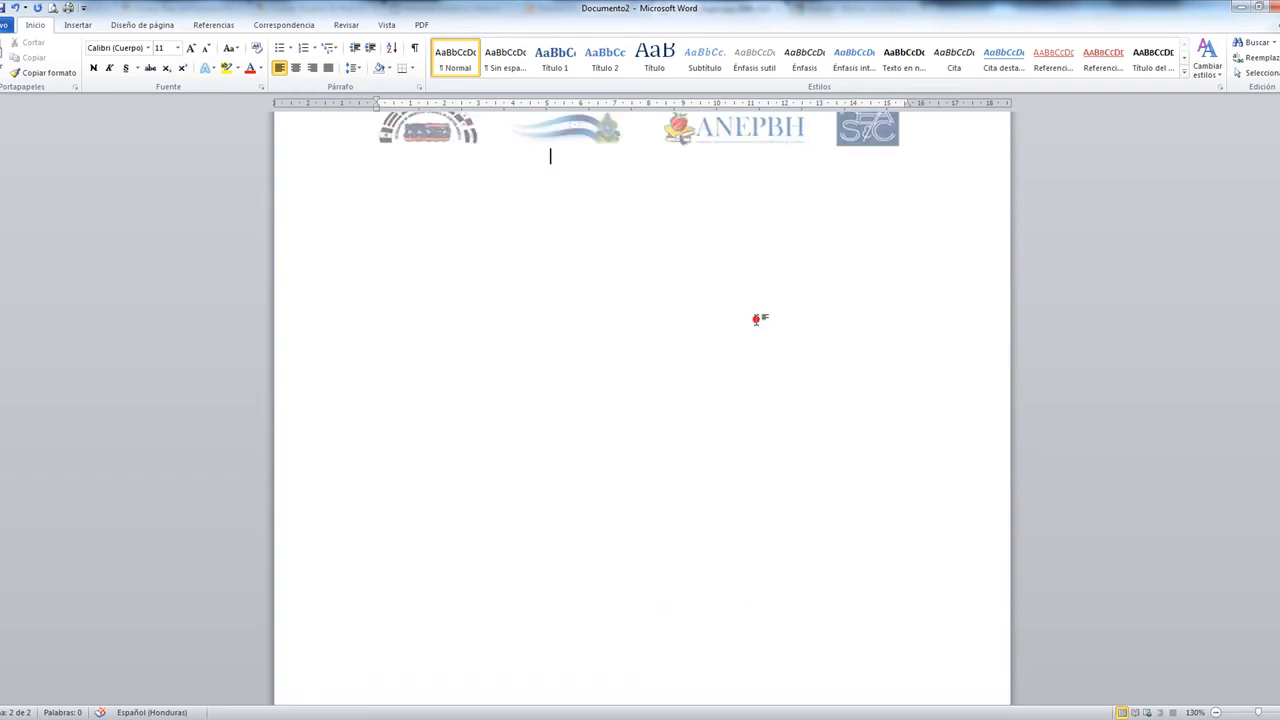
scroll(707, 343, up, 6)
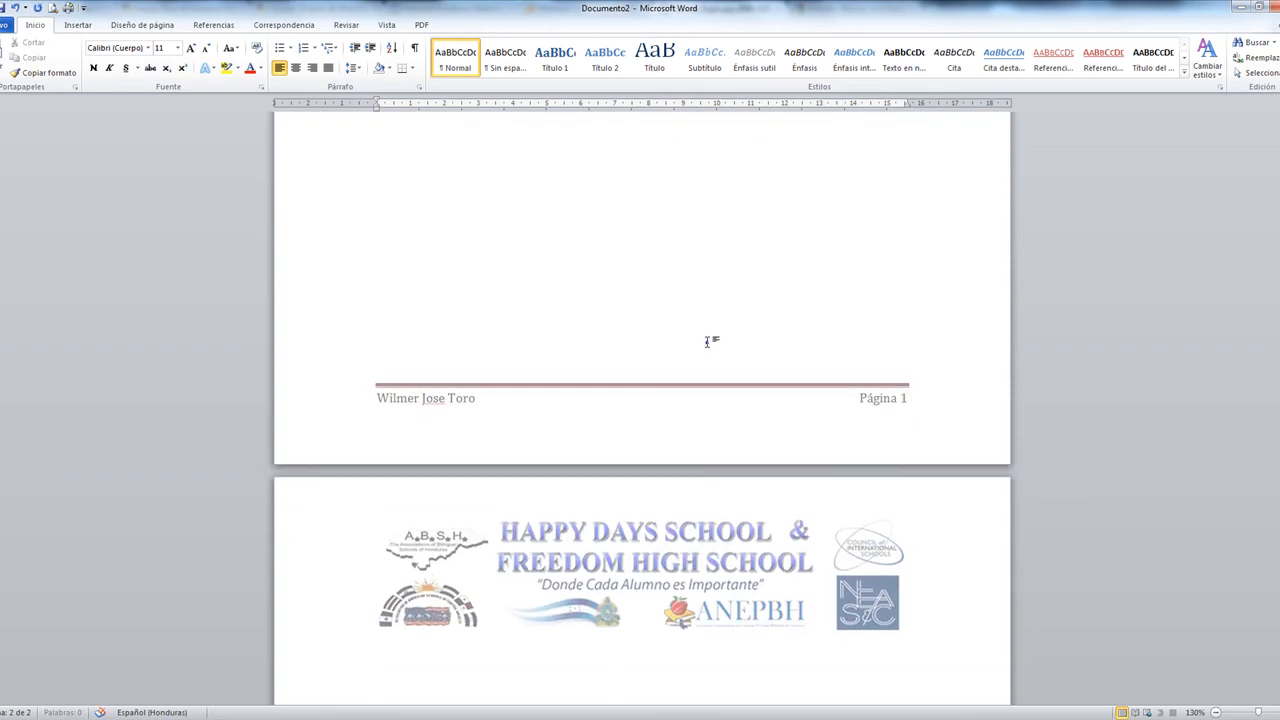
right_click(707, 343)
scroll(560, 197, down, 8)
scroll(560, 197, up, 3)
click(470, 364)
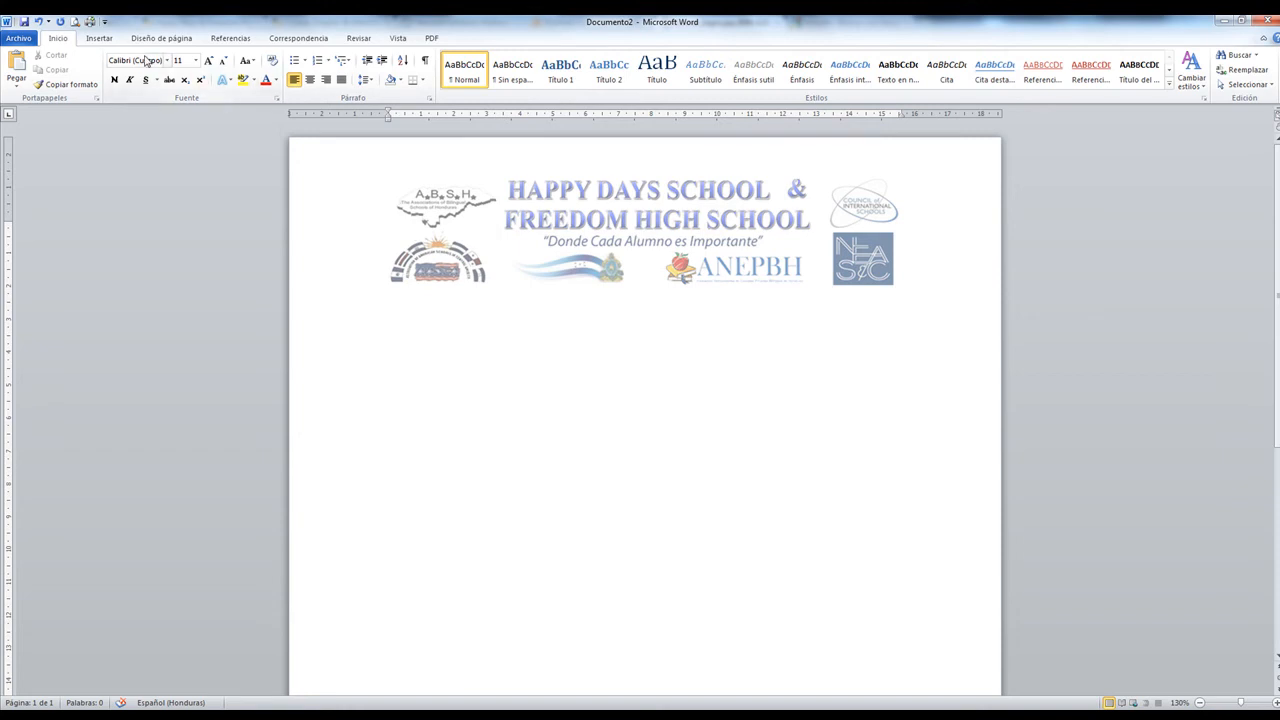
Pick a 3x3 grid from the Insertar > Tabla picker below the banner
click(97, 40)
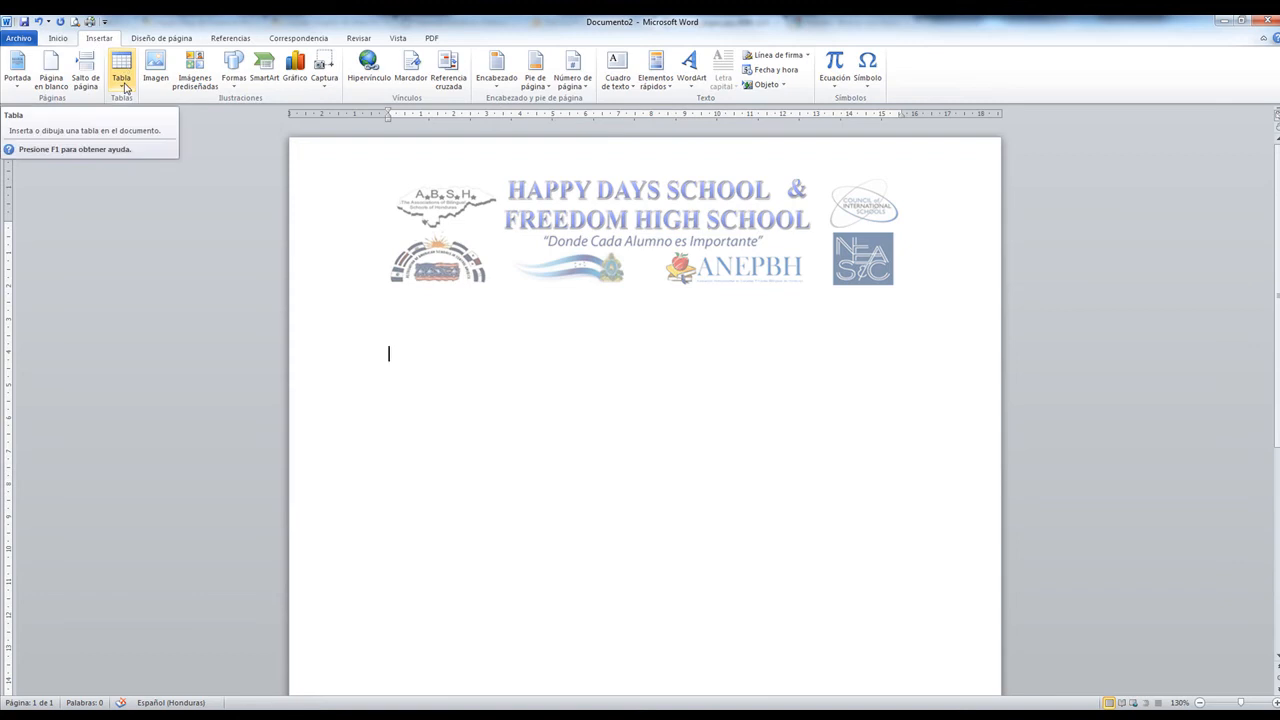
click(125, 88)
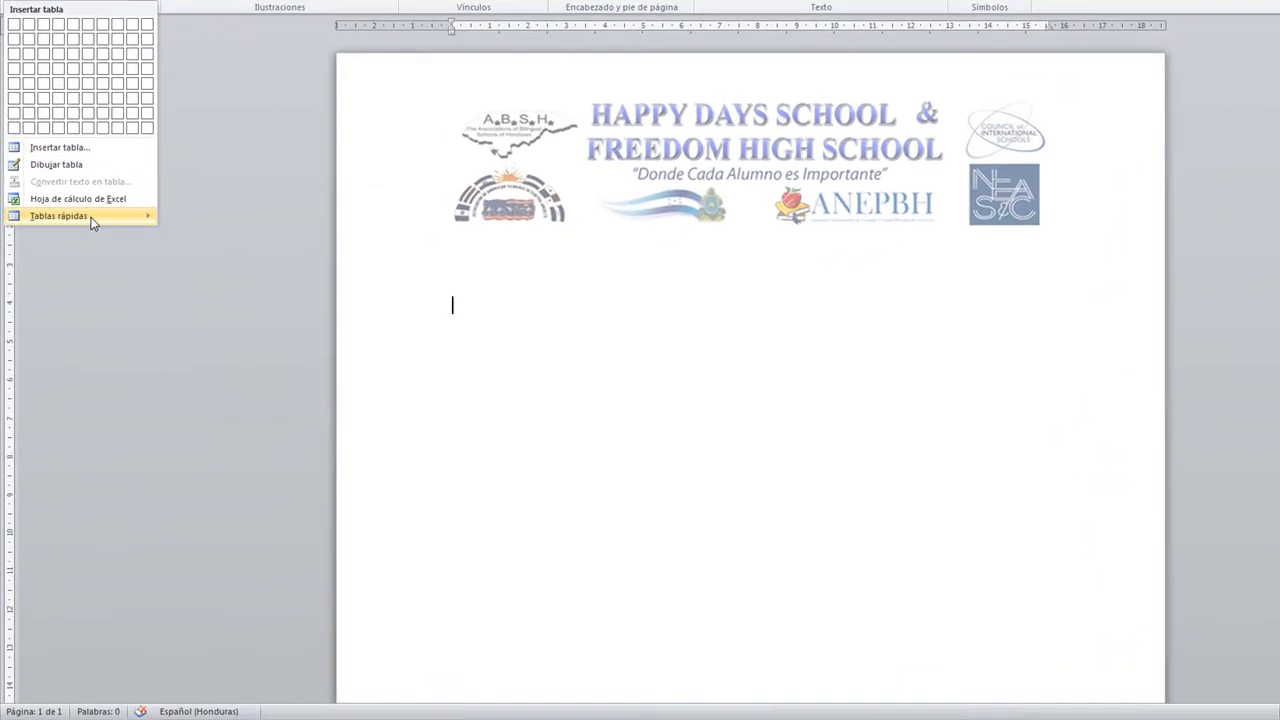
mouse_move(78, 279)
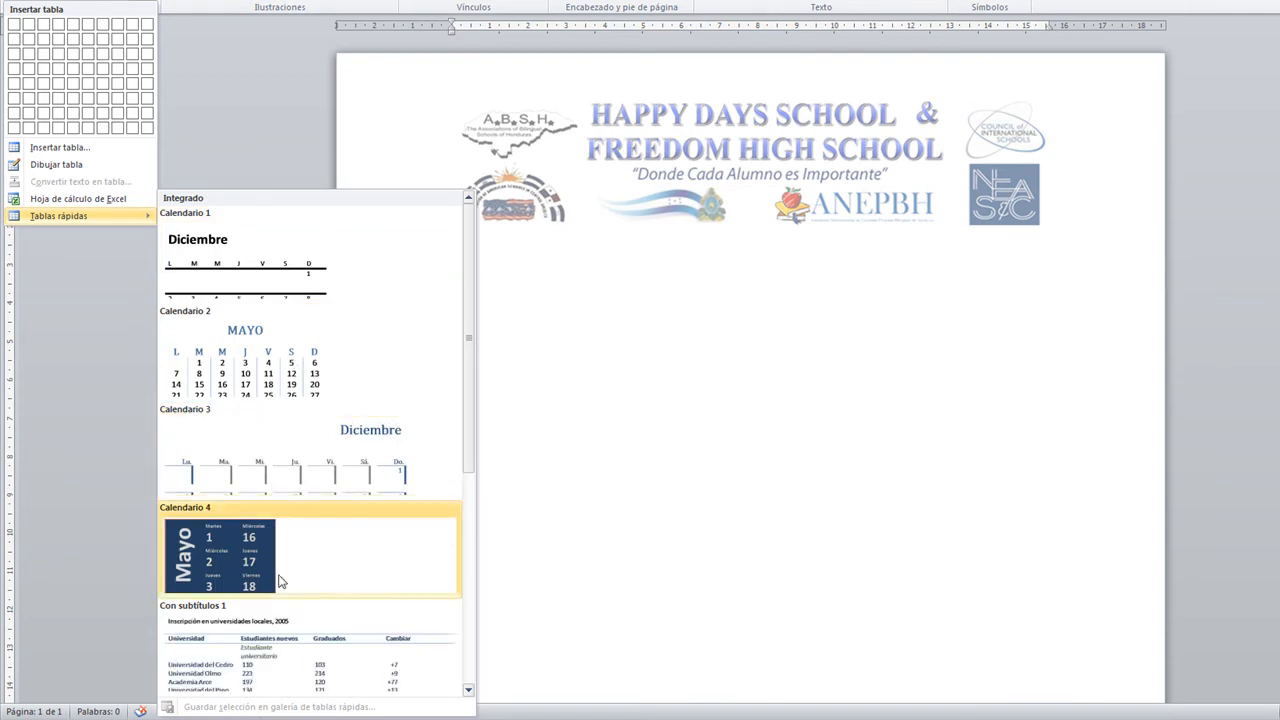
scroll(363, 531, down, 3)
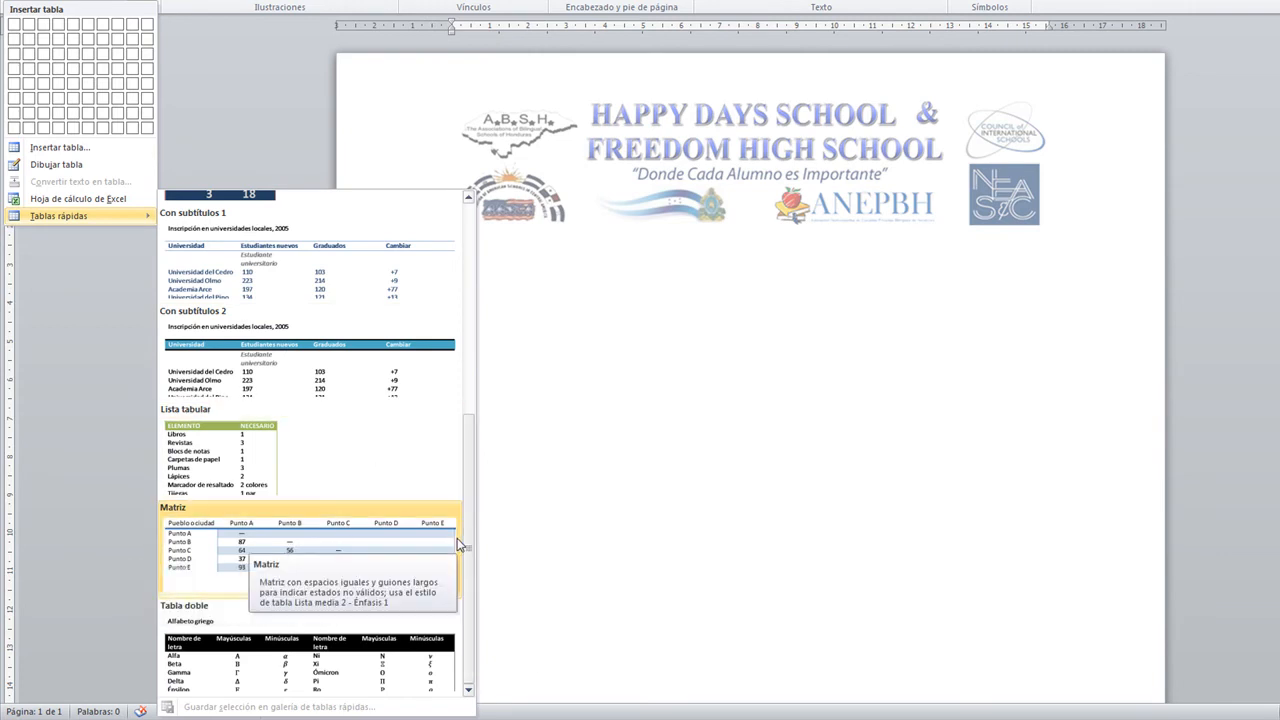
drag(470, 466, 476, 220)
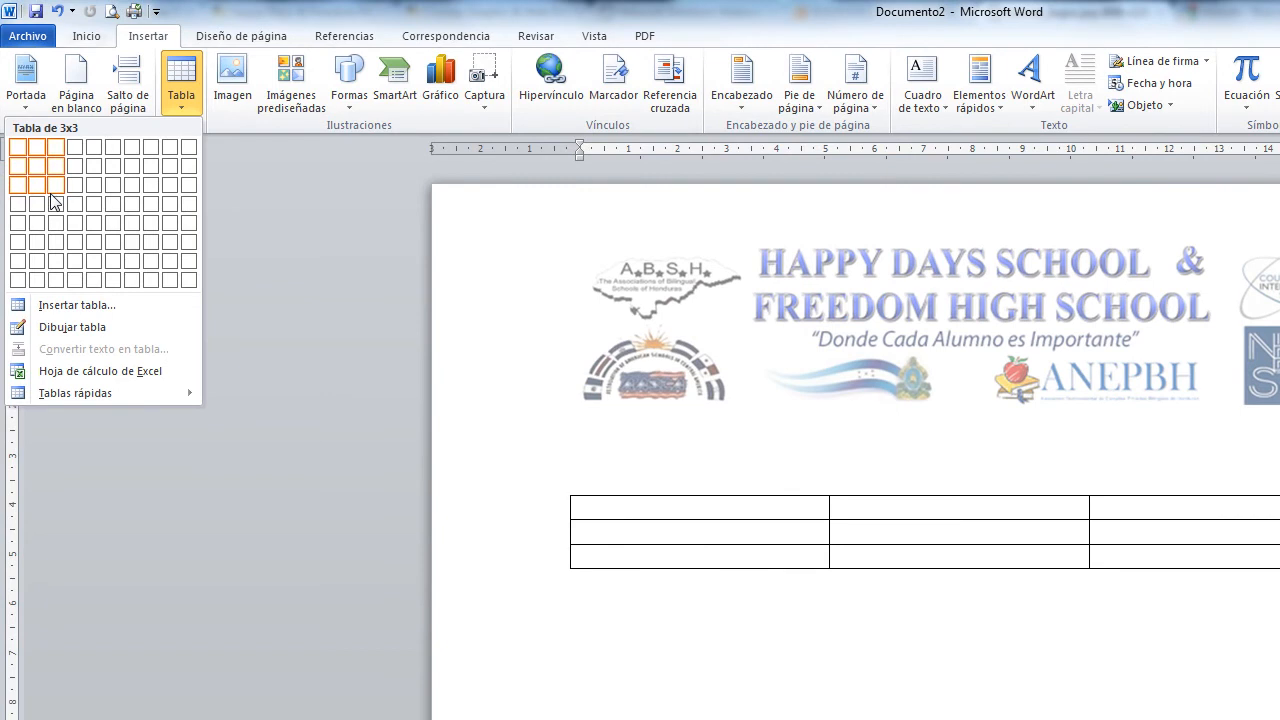
Insert the 3x3 table and type the headers First Name, Last Name and Phone Number
click(51, 192)
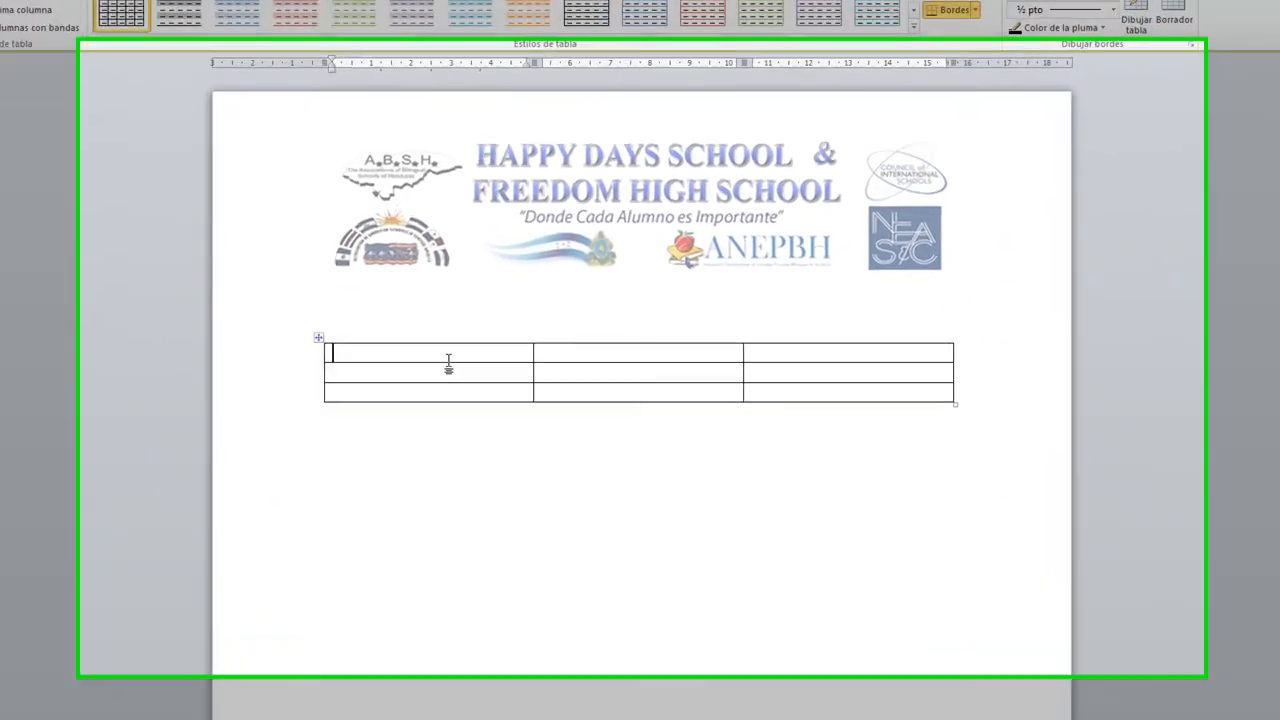
text(Name)
key(Tab)
text(Last Name)
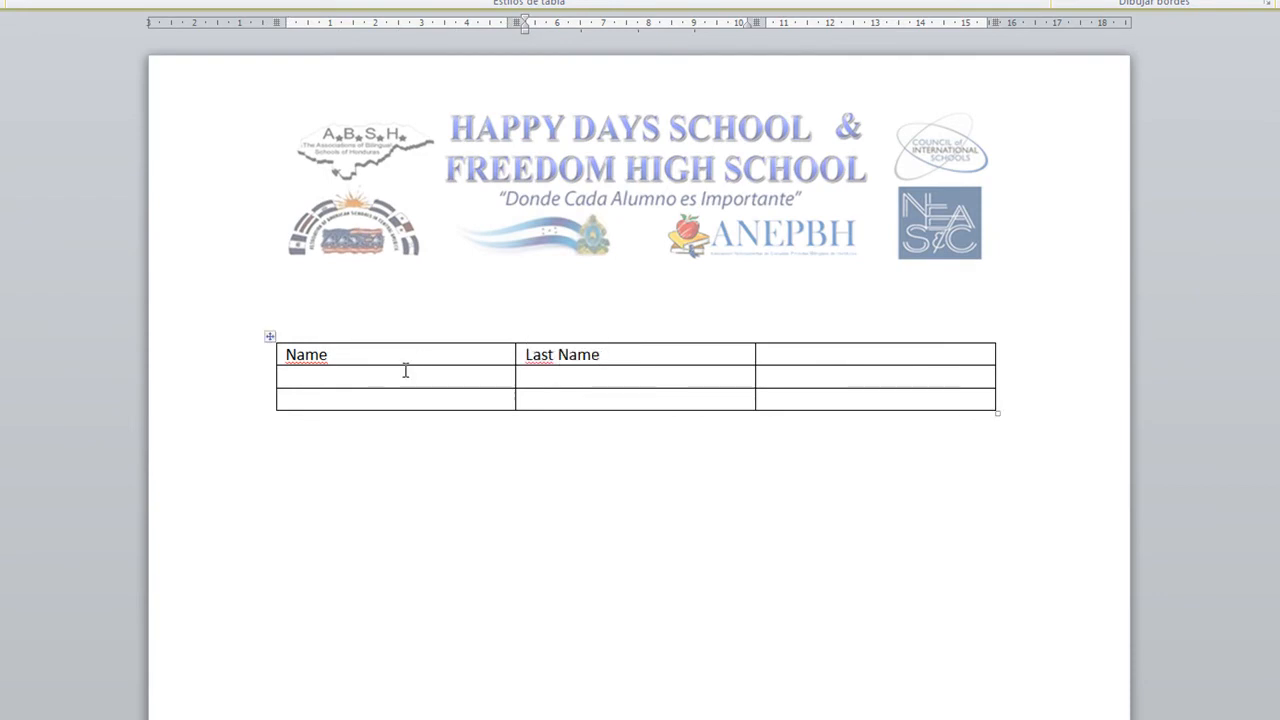
click(300, 357)
text(First)
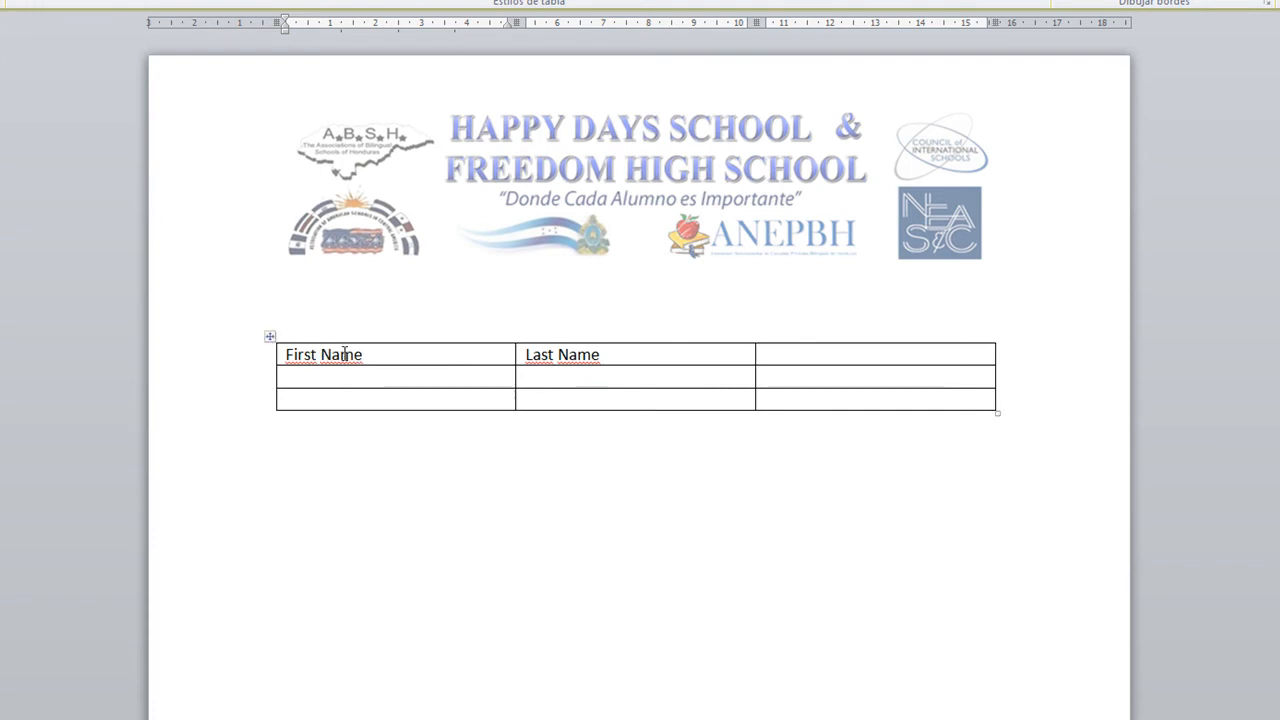
click(820, 354)
text(Phone)
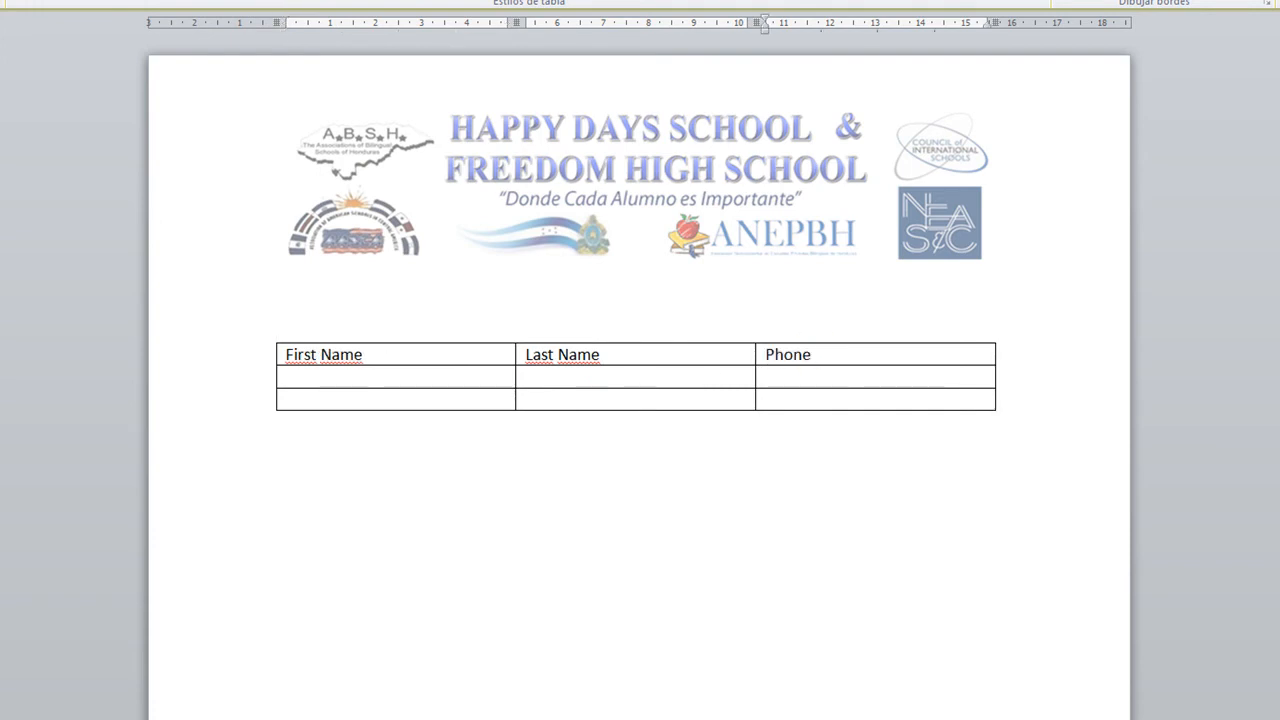
text( Numerb)
key(BackSpace)
key(BackSpace)
key(BackSpace)
text(ber)
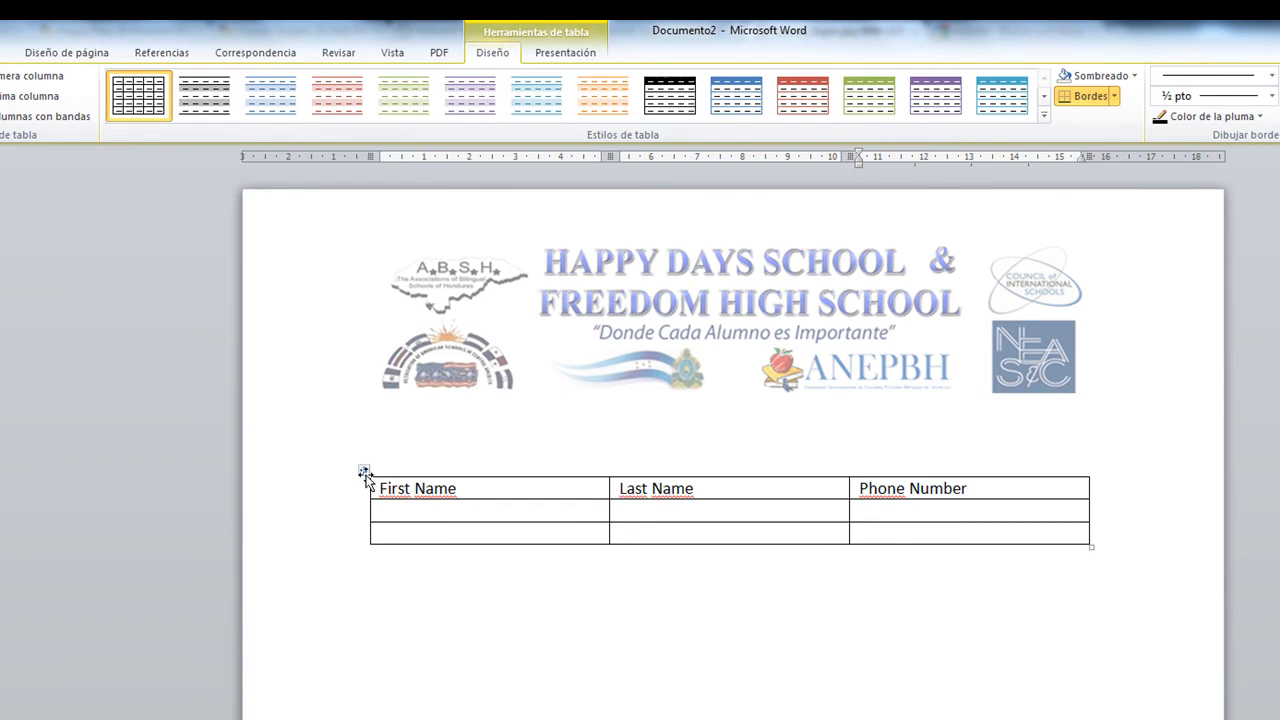
click(1002, 97)
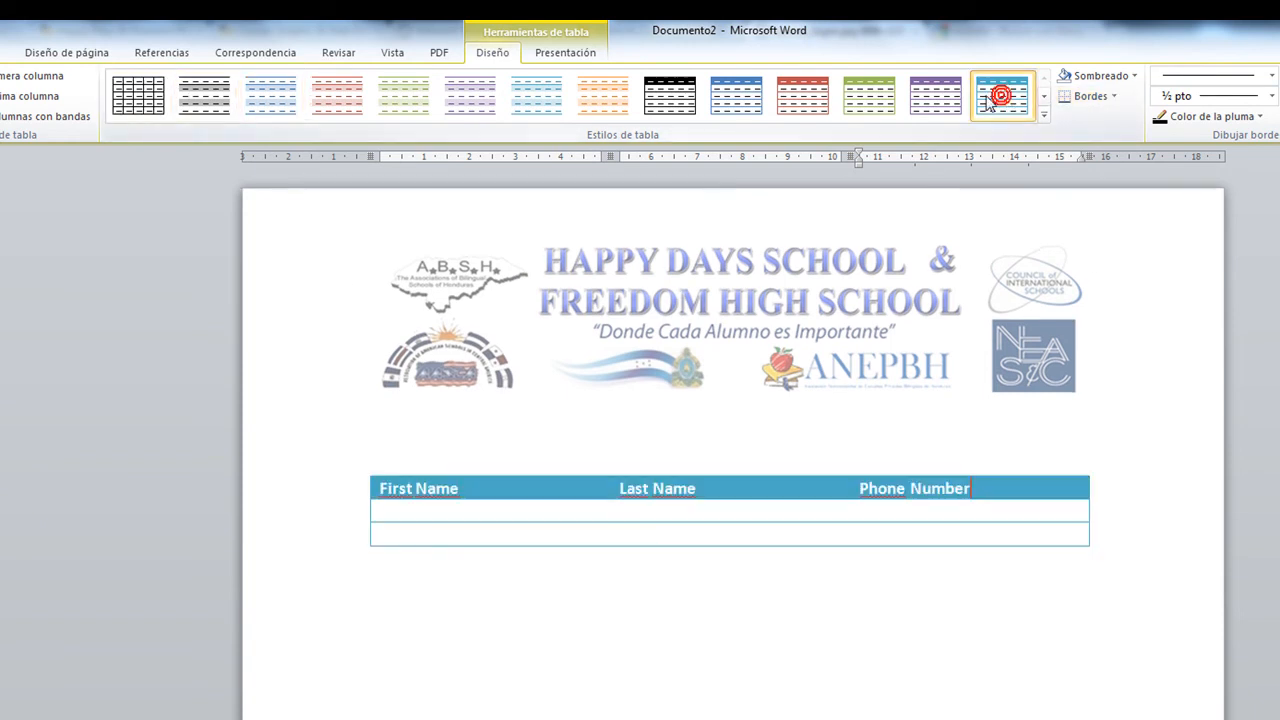
click(363, 96)
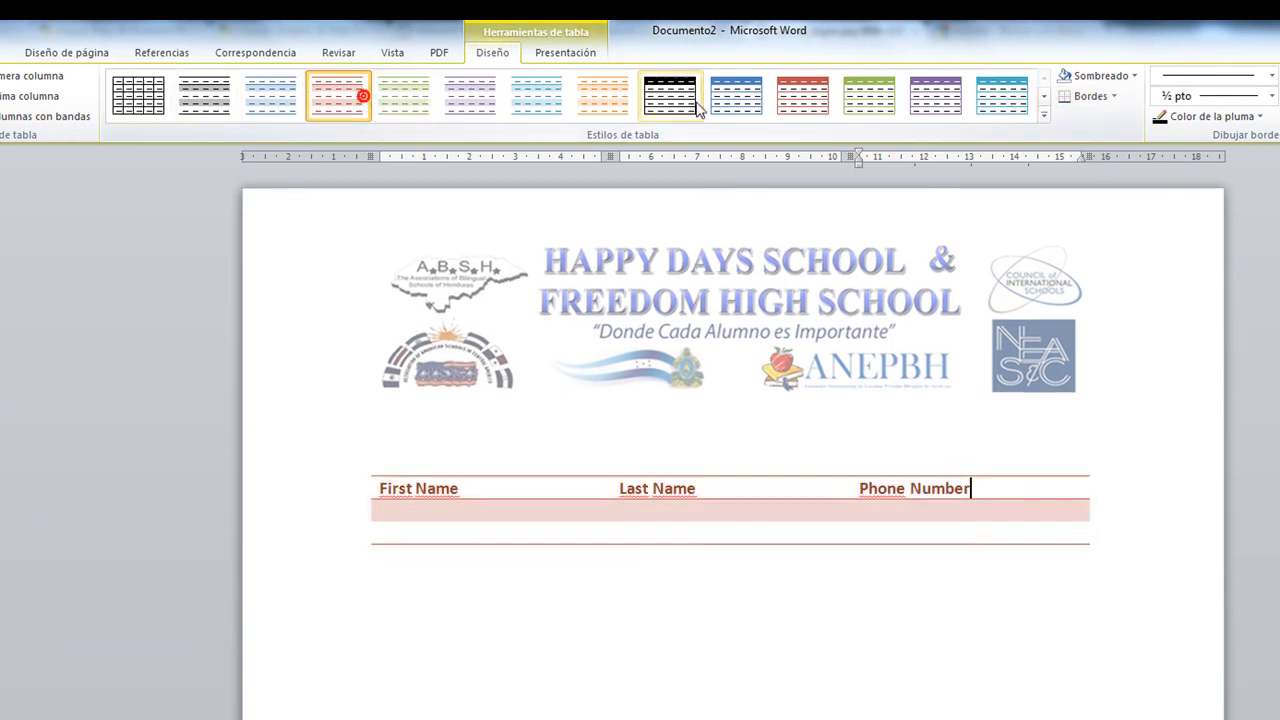
click(742, 96)
click(1044, 114)
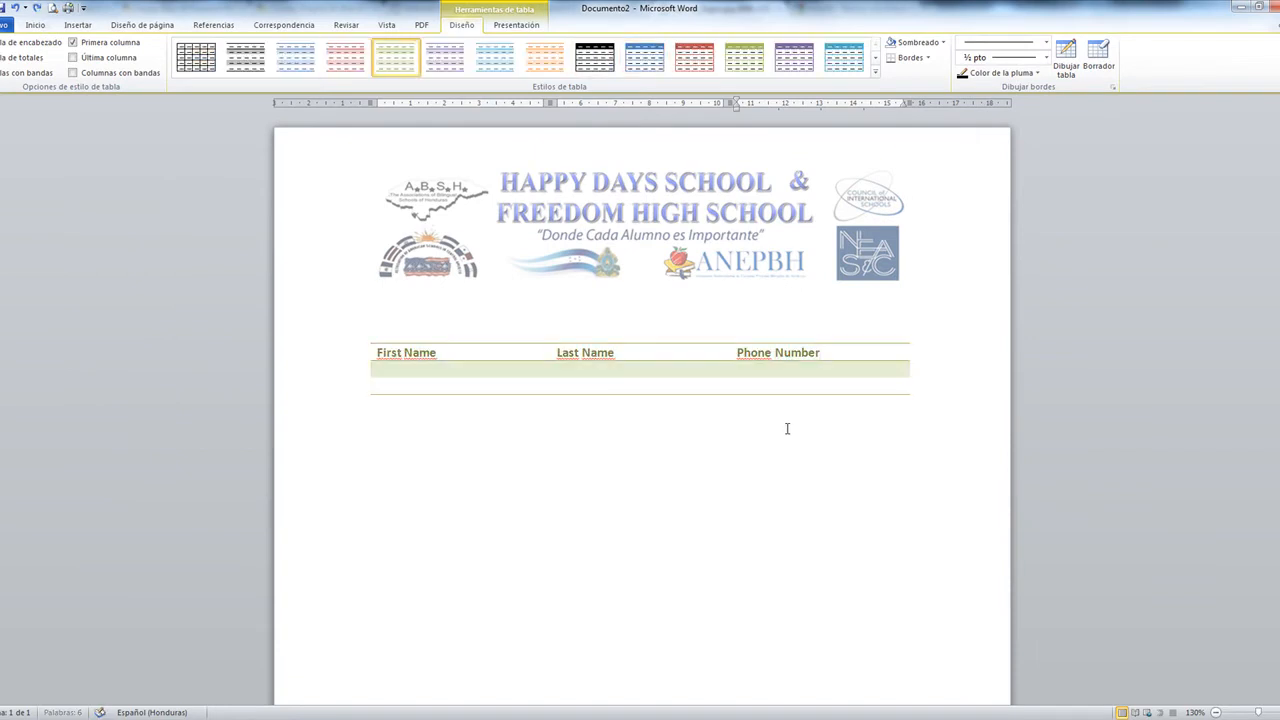
key(ctrl+z)
key(ctrl+z)
key(ctrl+z)
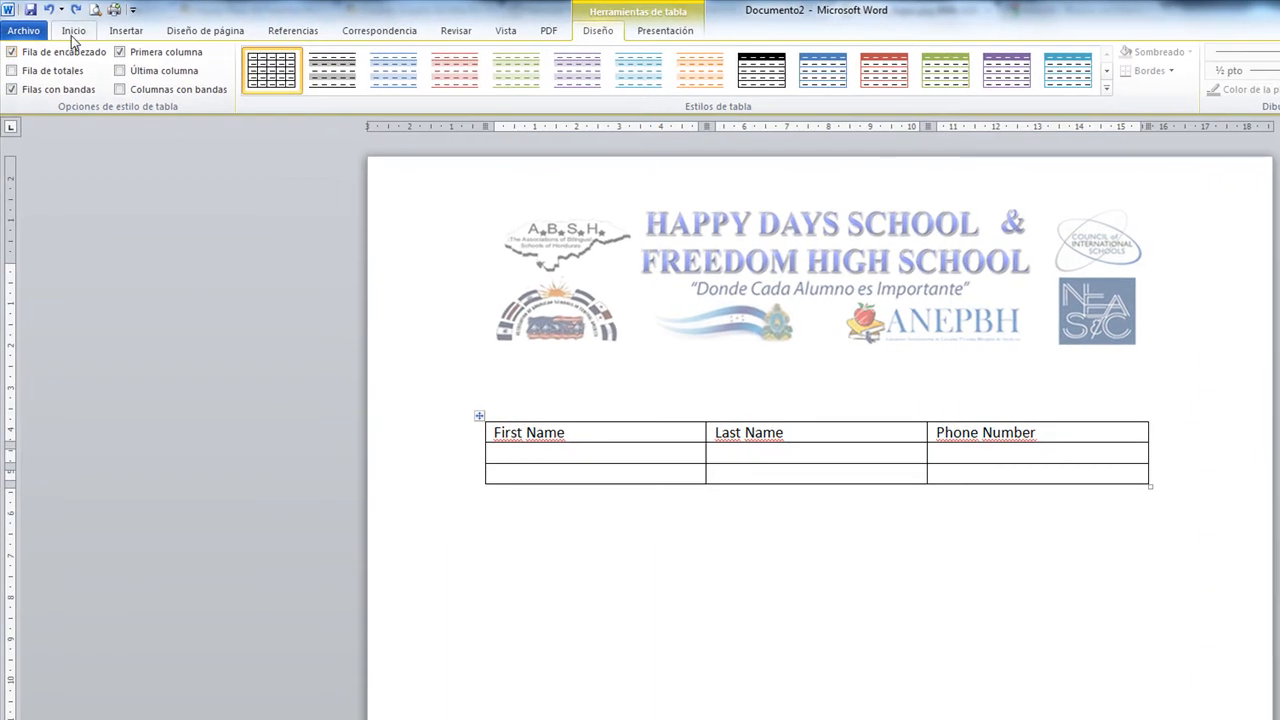
Give the table's header row gray 25% shading and bold text
click(73, 32)
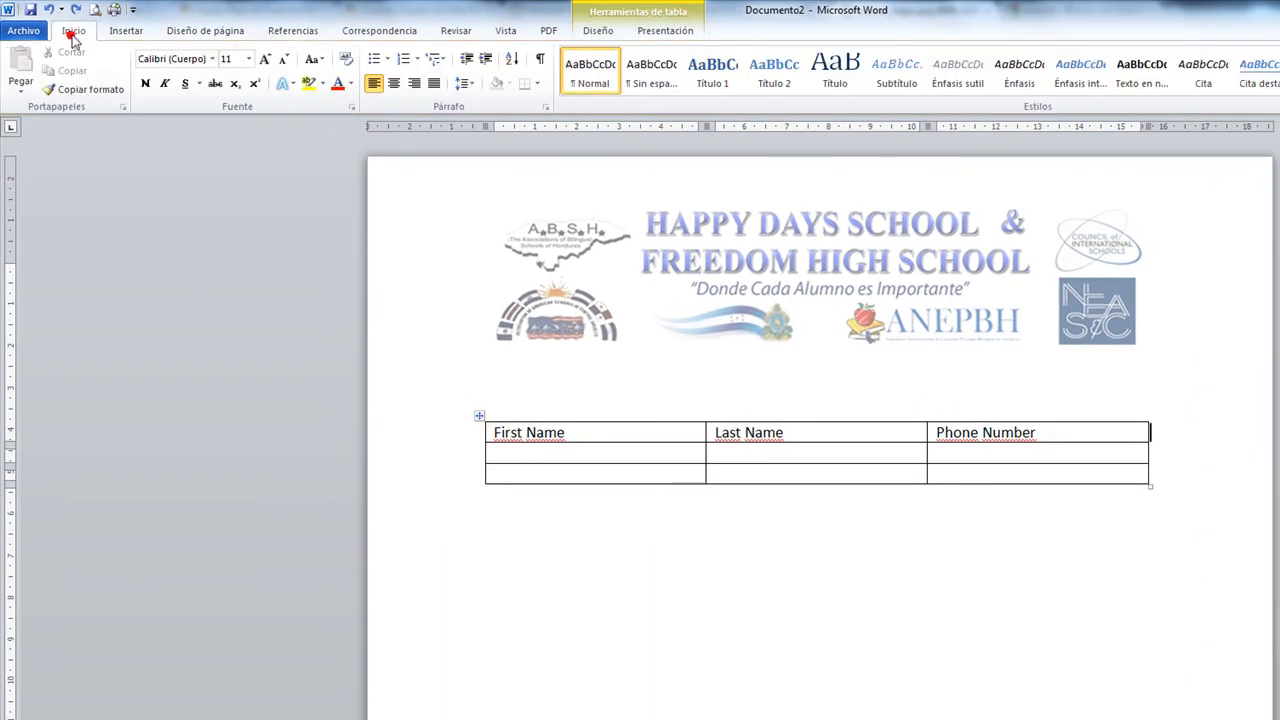
drag(1143, 428, 480, 428)
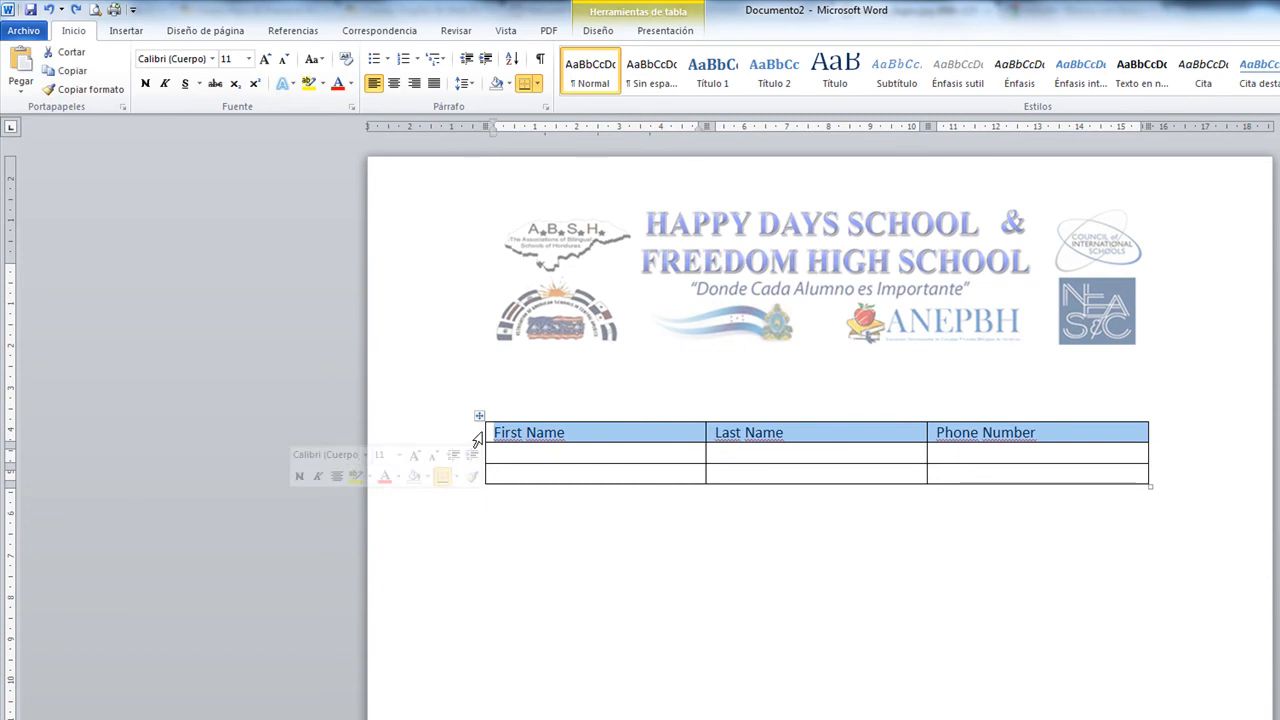
click(510, 84)
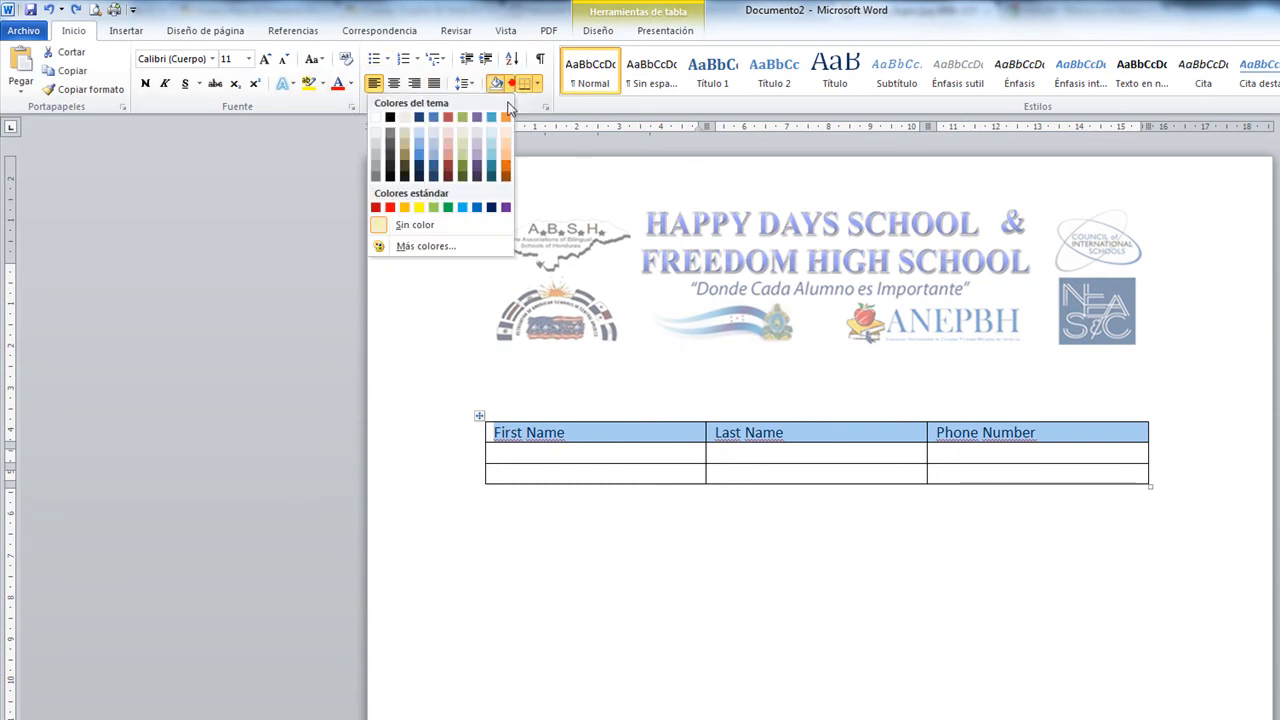
click(372, 155)
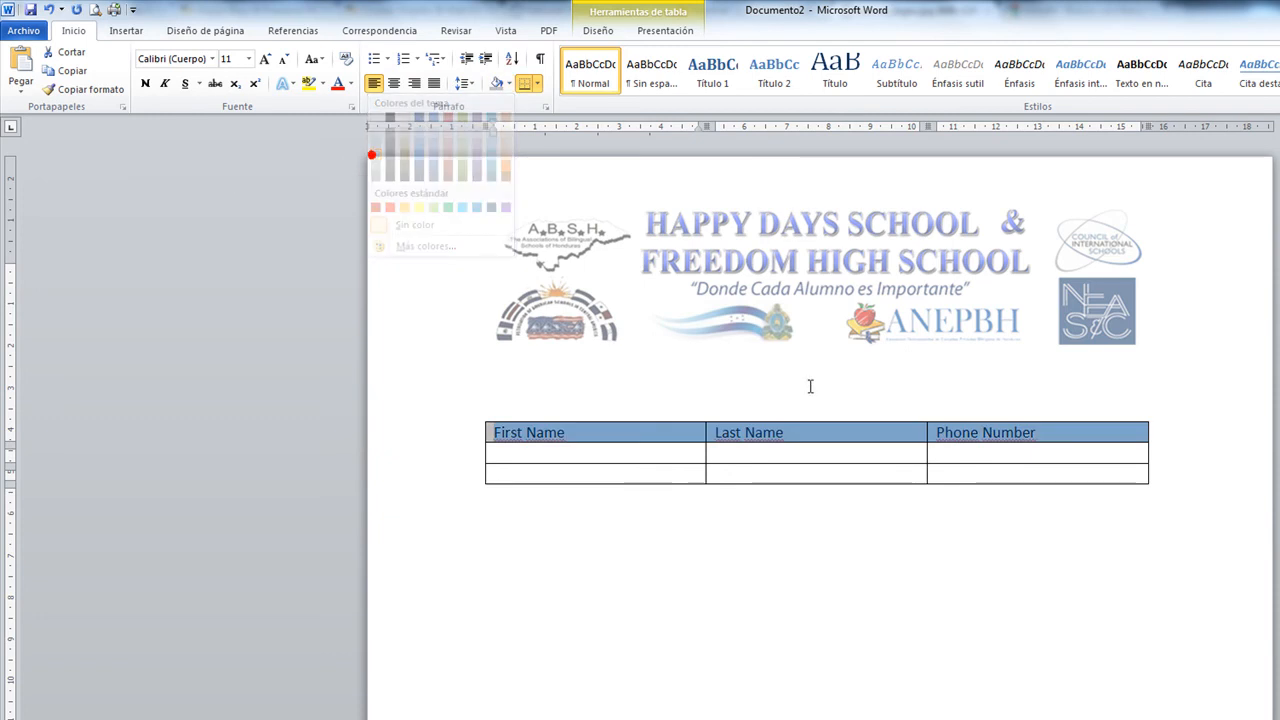
click(145, 83)
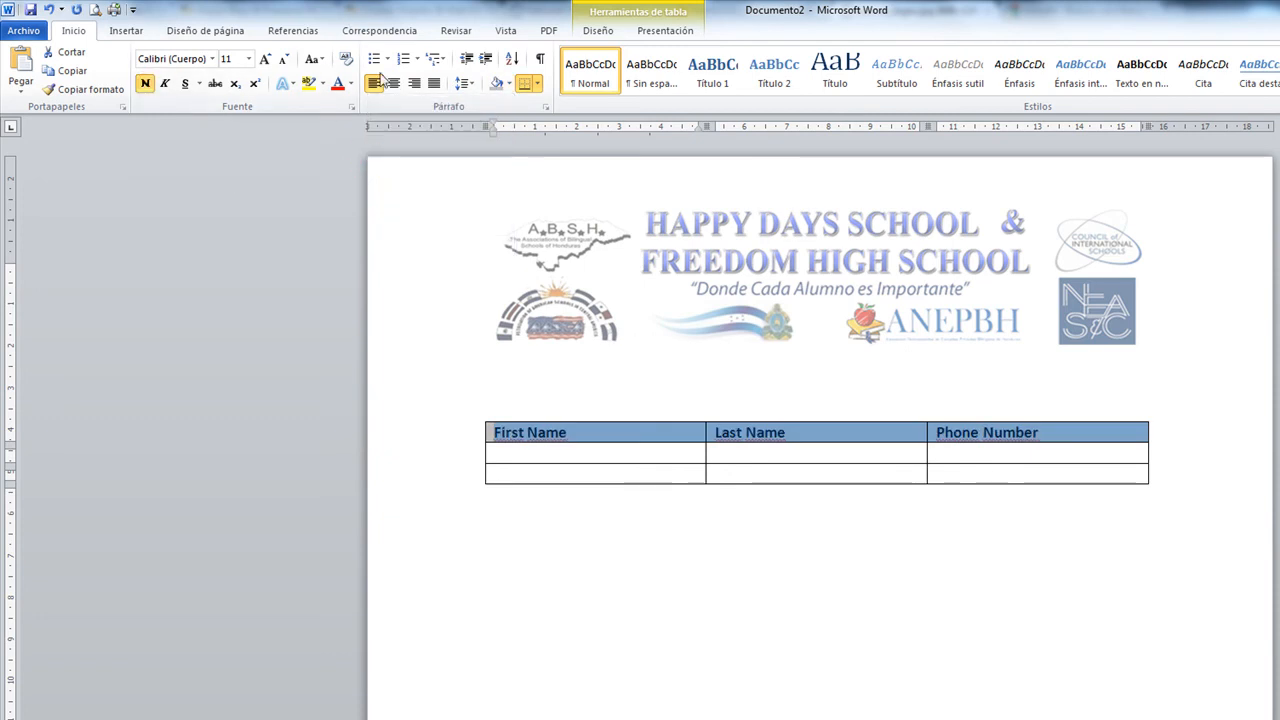
click(998, 494)
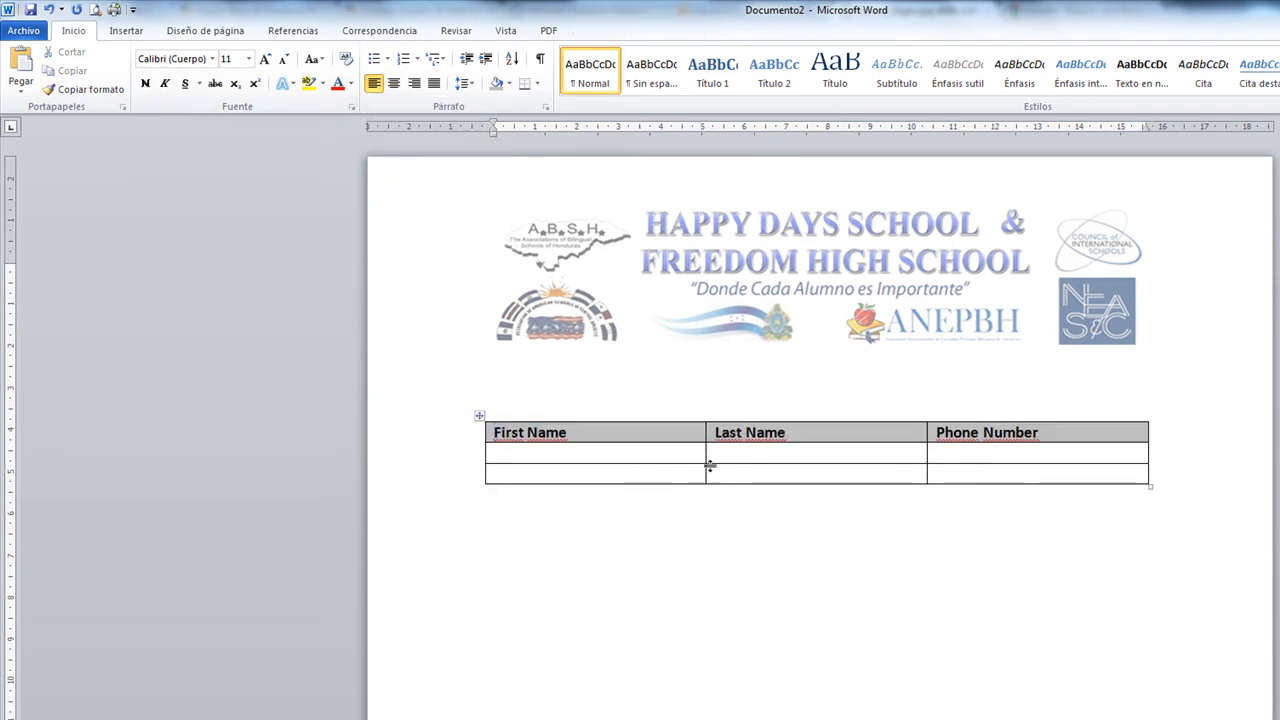
Fill the two data rows with each contact's first name, last name and phone number
click(588, 455)
key(Tab)
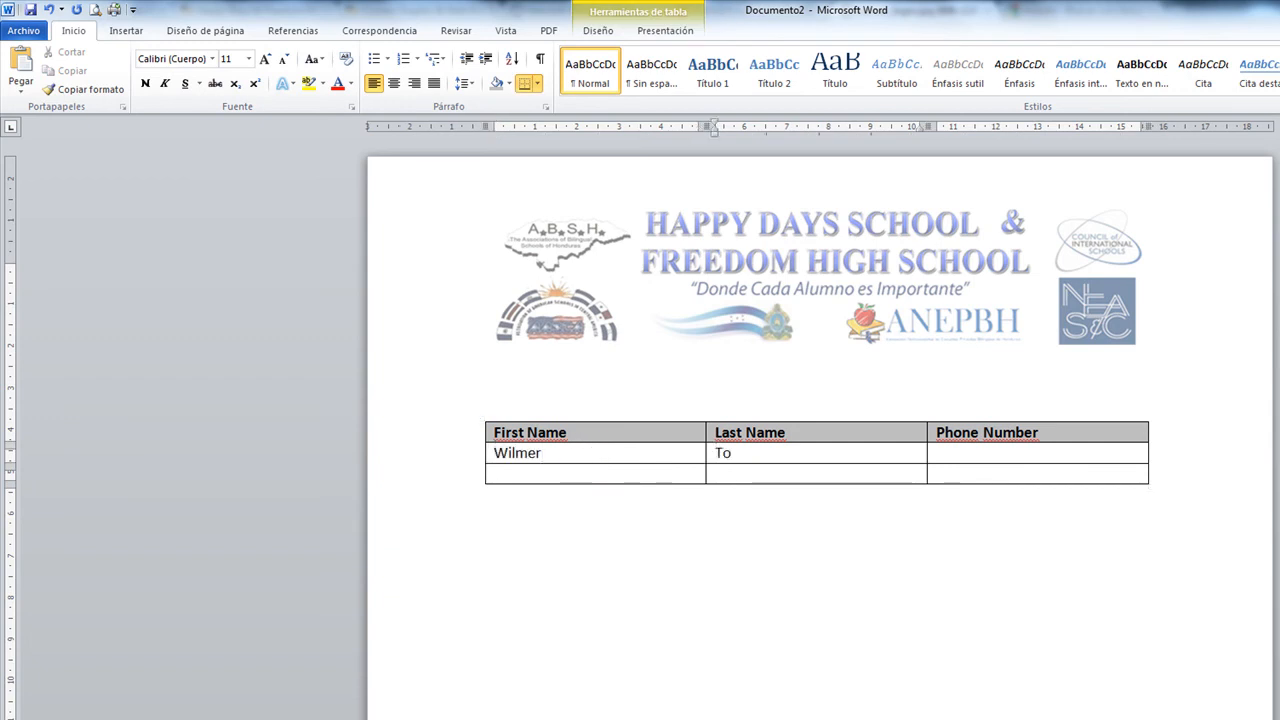
key(BackSpace)
key(Tab)
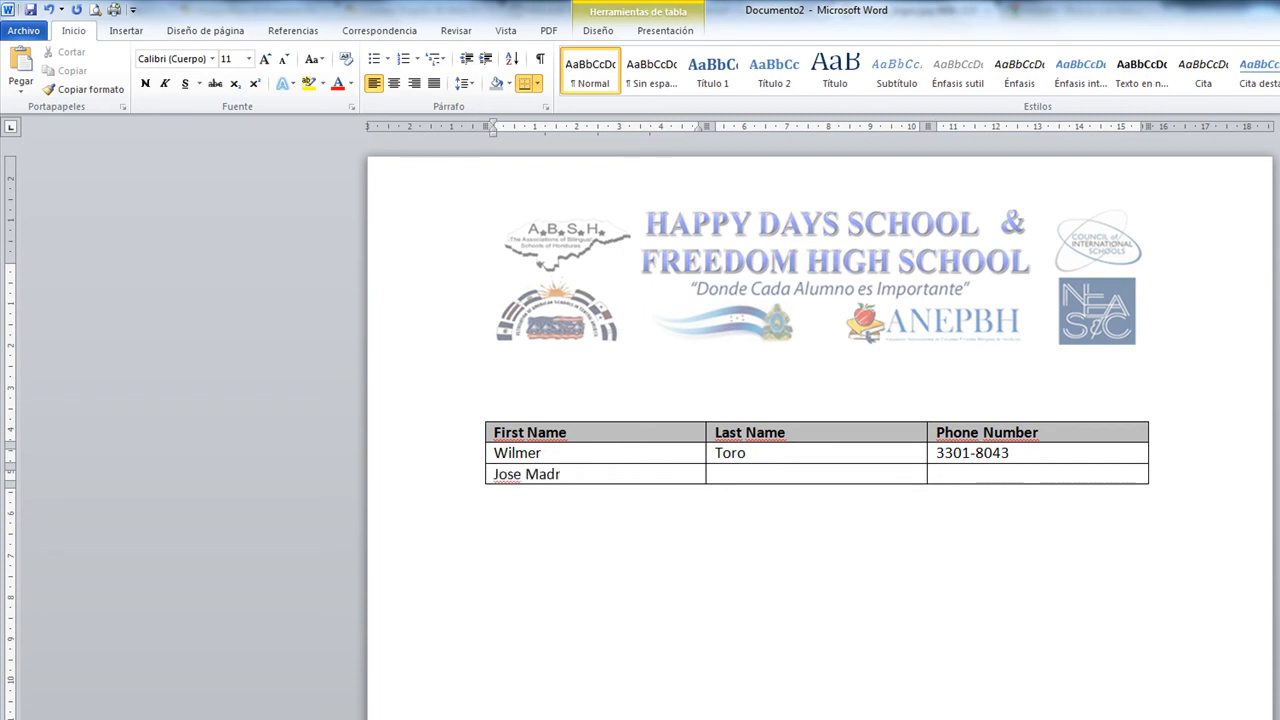
key(Tab)
double_click(587, 477)
drag(560, 476, 751, 484)
click(987, 473)
text(9878-8754)
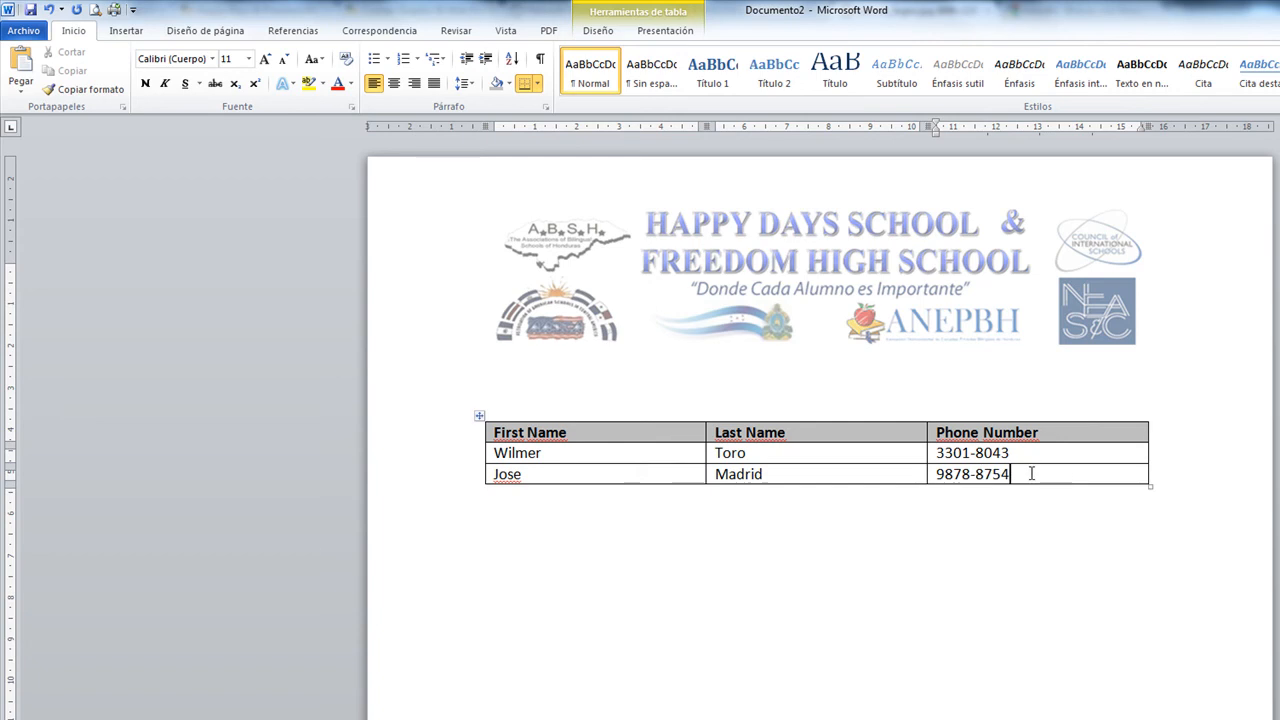
Add an empty fourth row at the end of the table
click(875, 450)
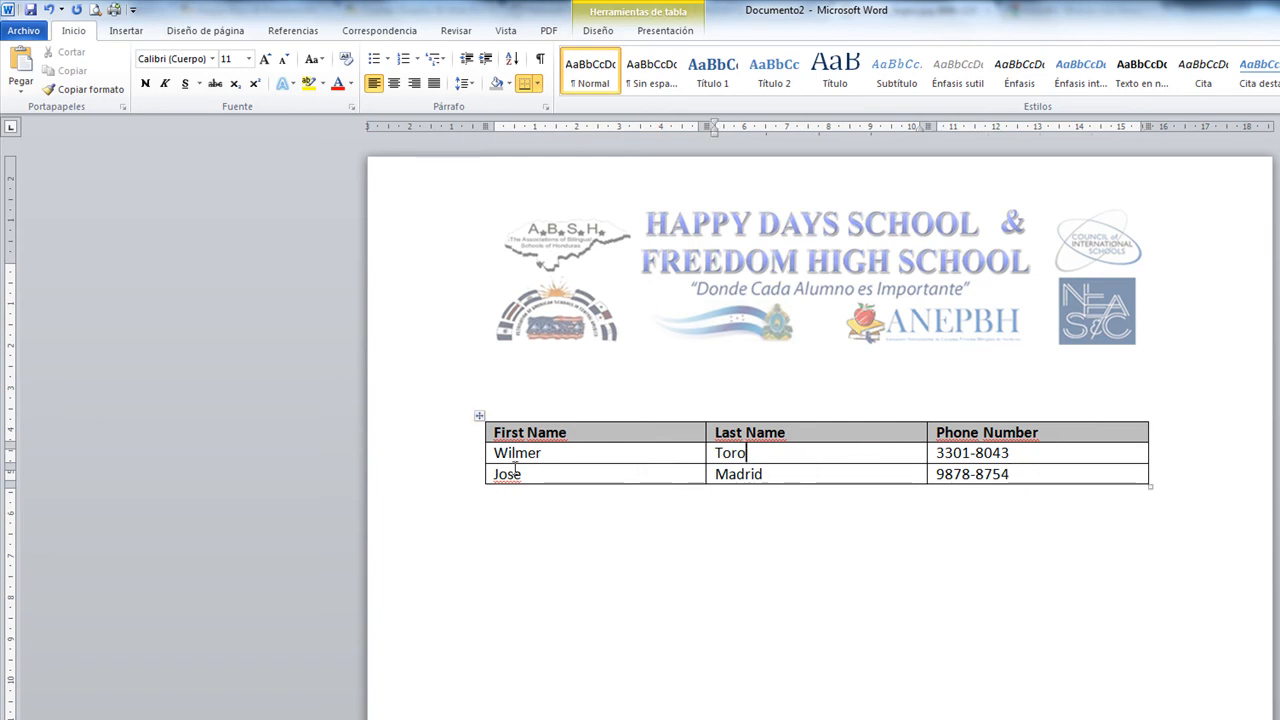
click(1062, 472)
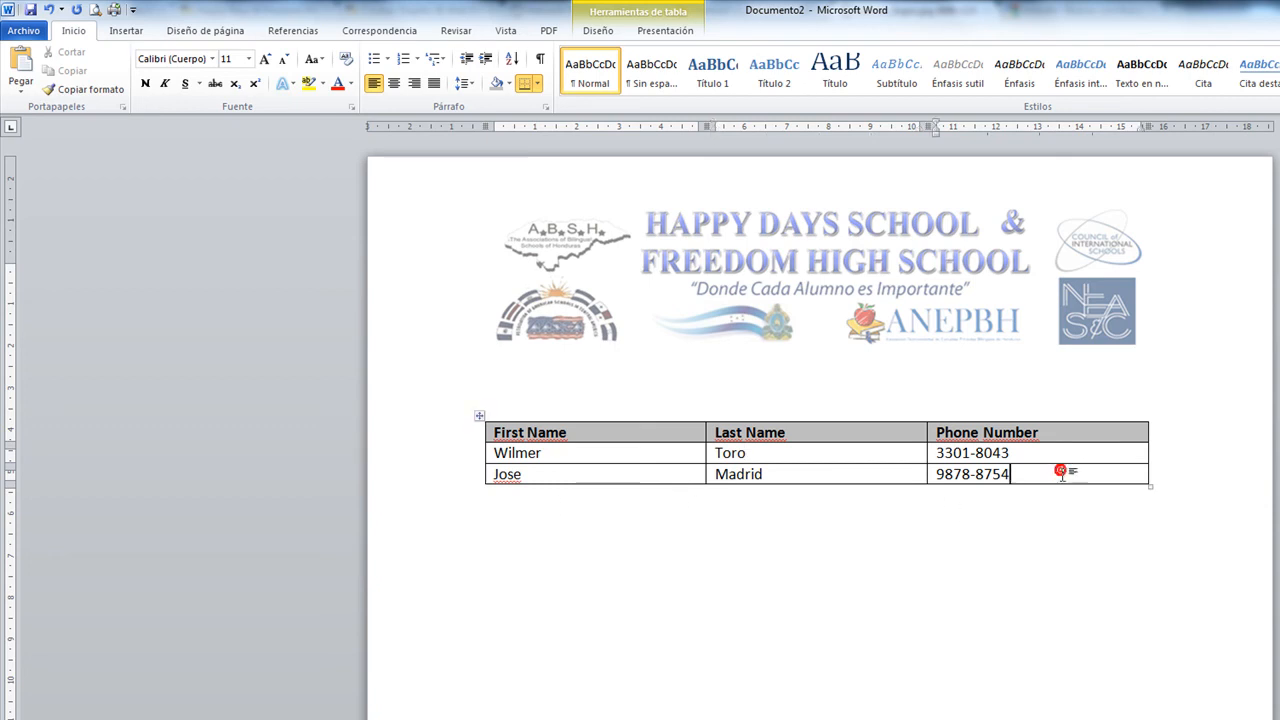
click(1150, 477)
click(1151, 471)
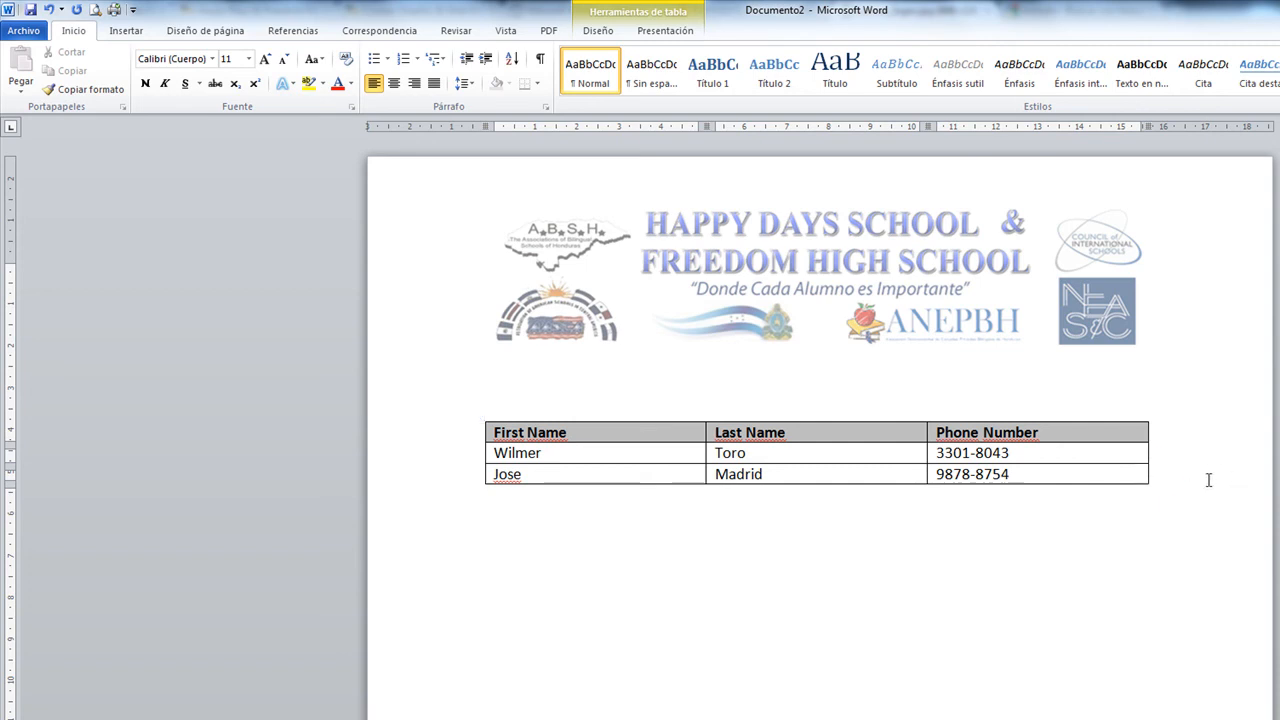
key(Return)
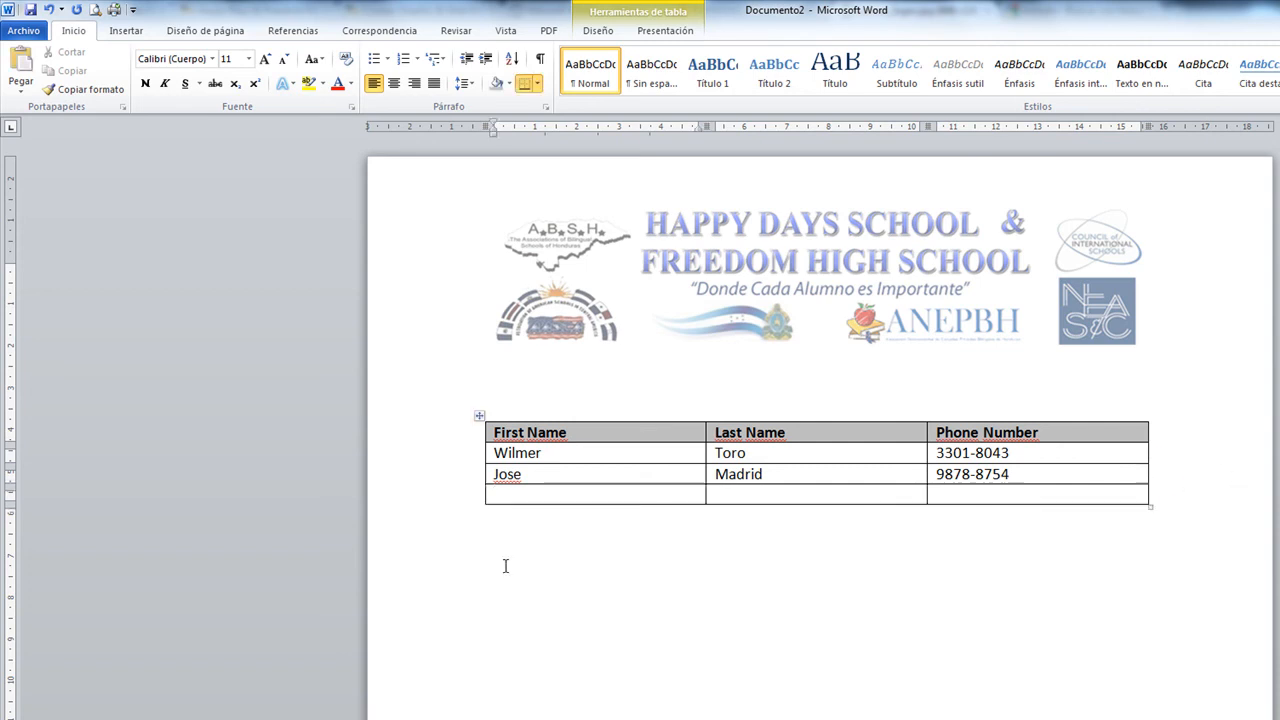
Undo the extra empty row, then insert and undo blank columns left of the table
key(ctrl+z)
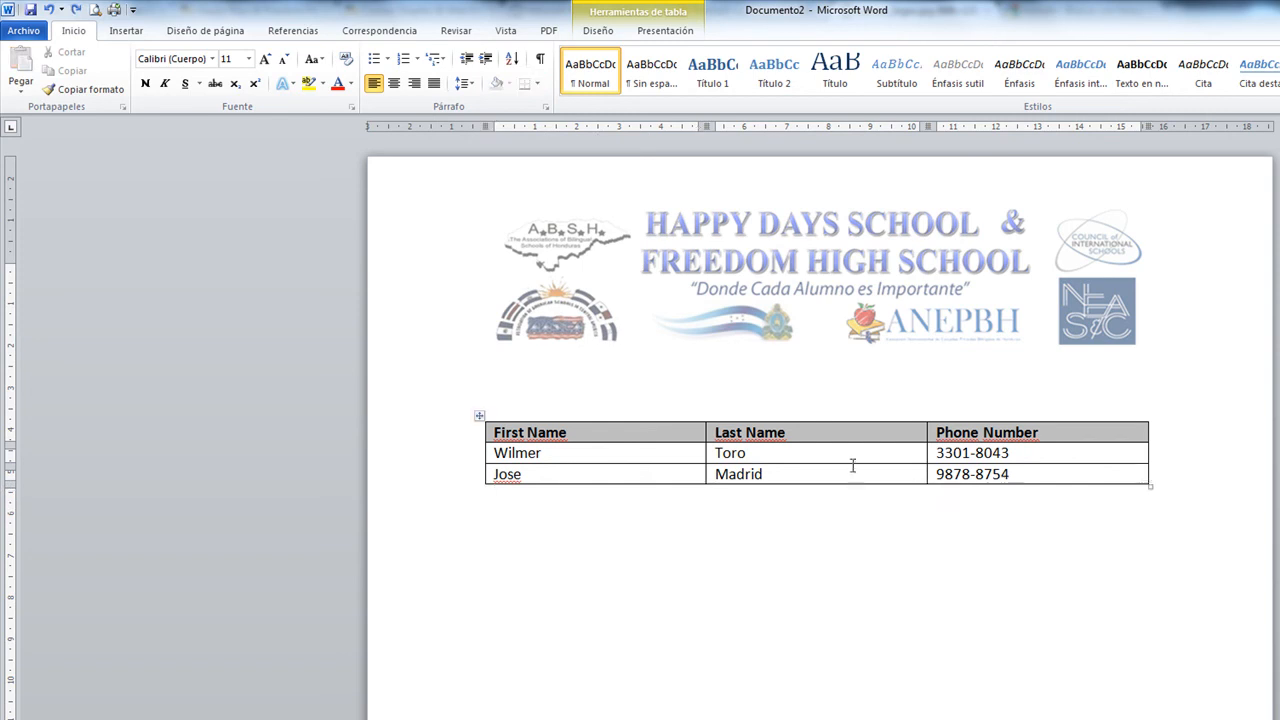
click(477, 418)
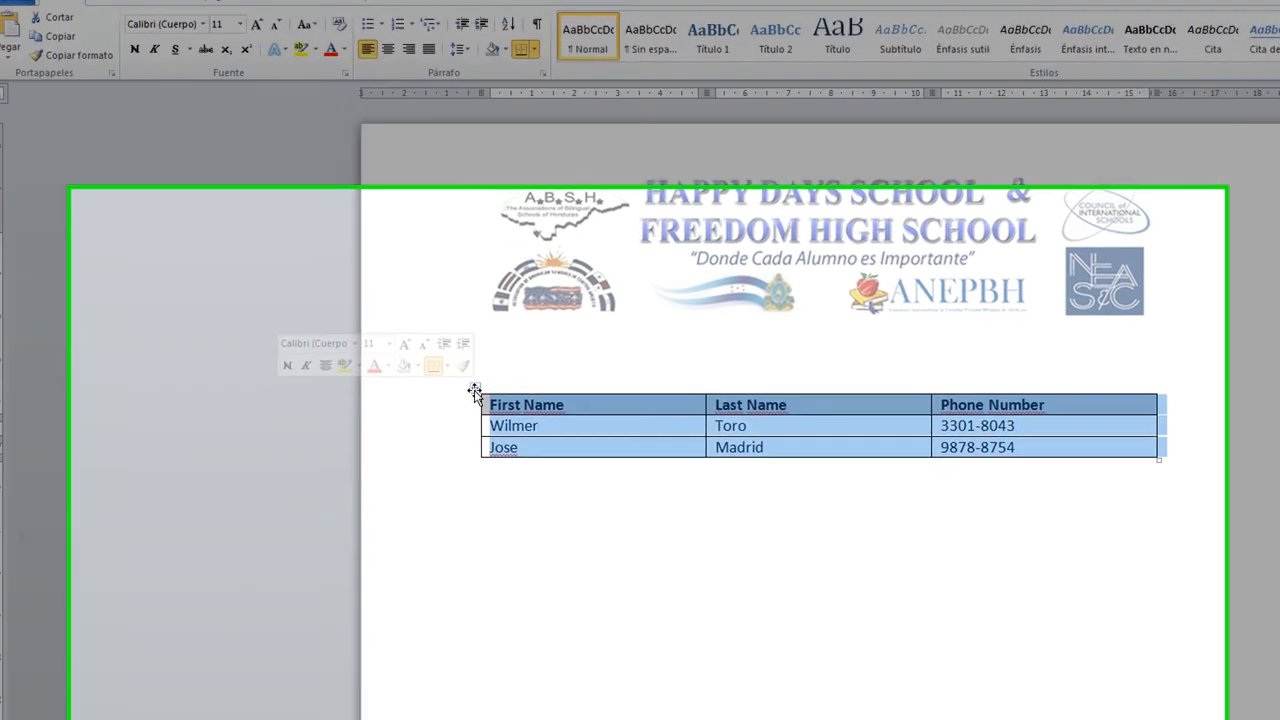
right_click(478, 420)
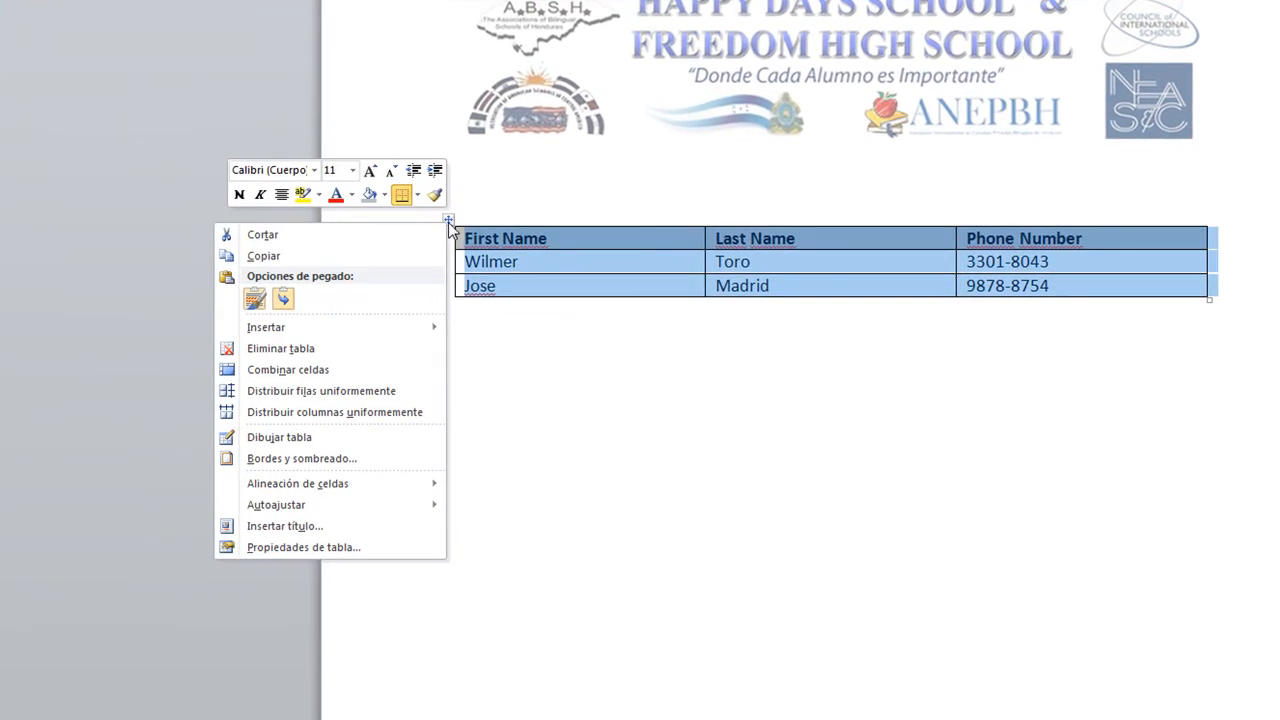
mouse_move(289, 345)
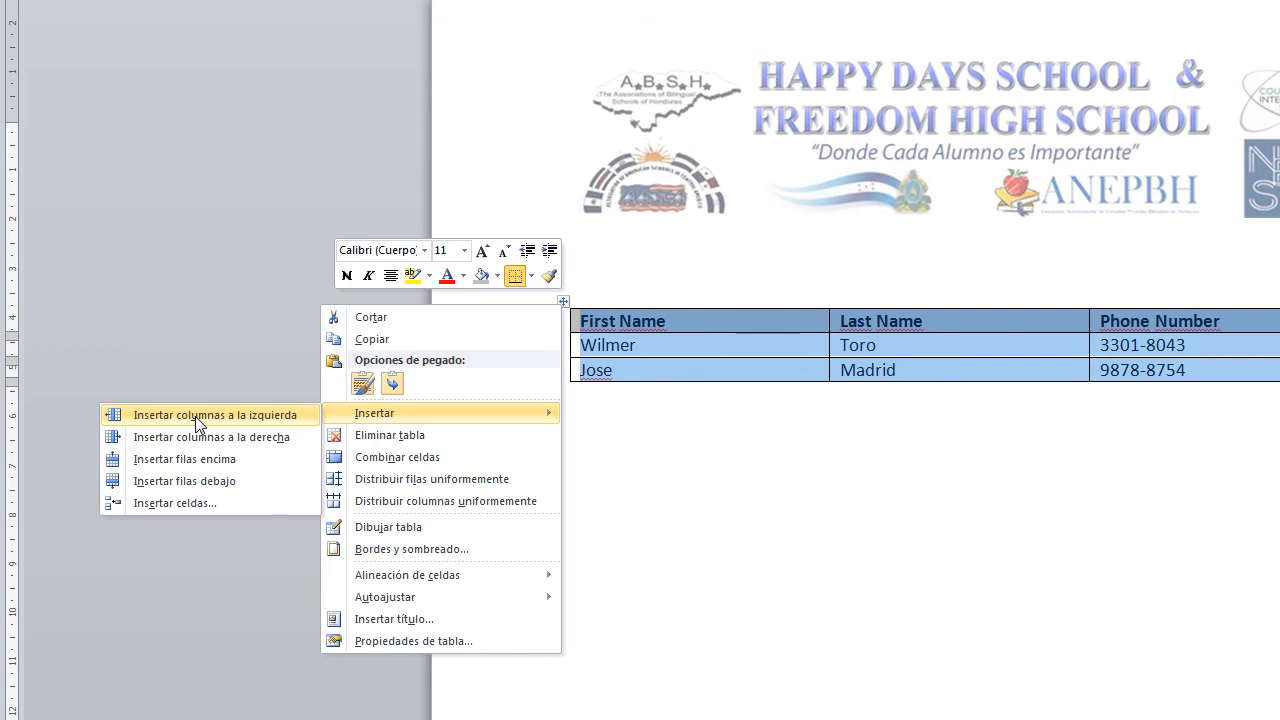
click(196, 418)
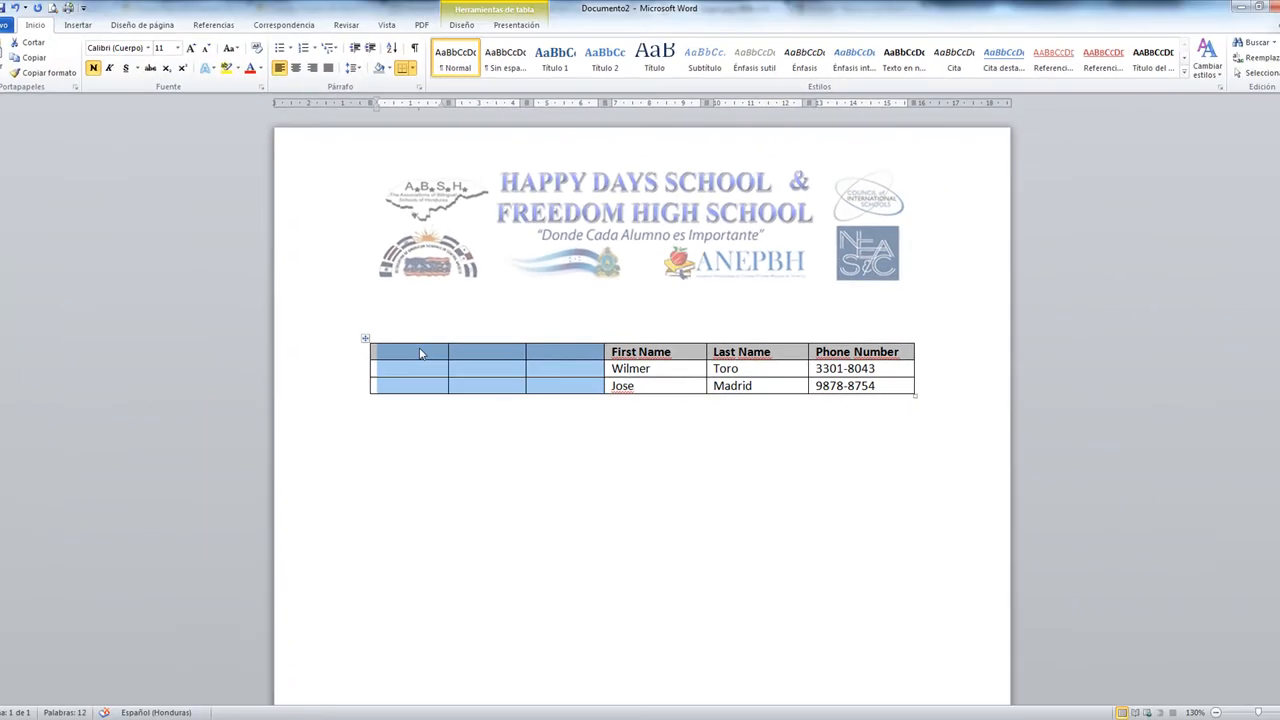
key(ctrl+z)
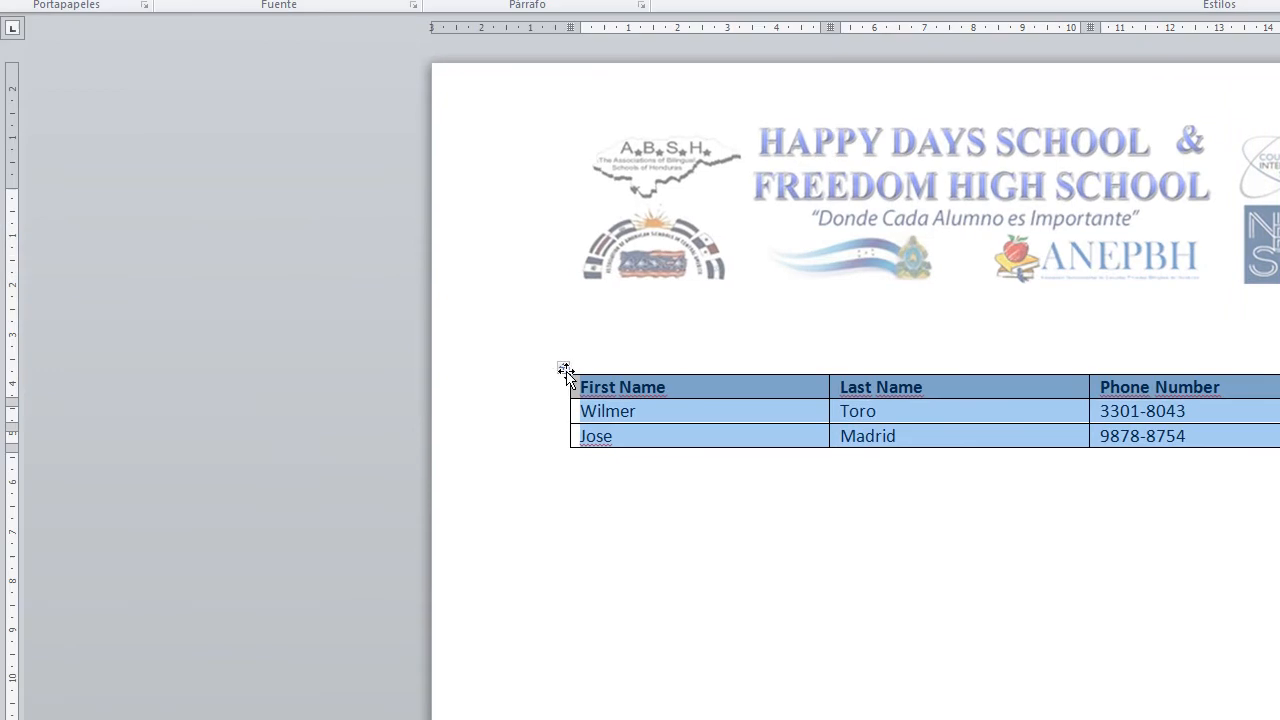
Insert blank columns left of the table again and undo them
right_click(564, 369)
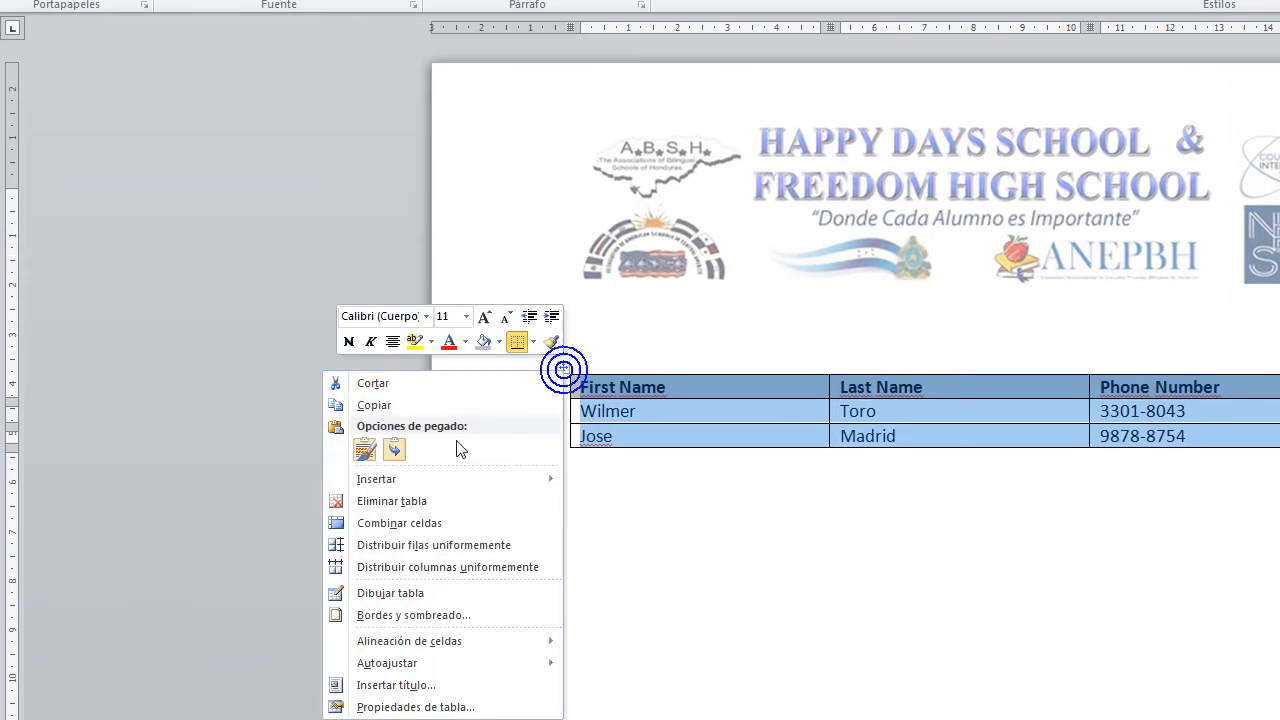
mouse_move(344, 486)
click(214, 481)
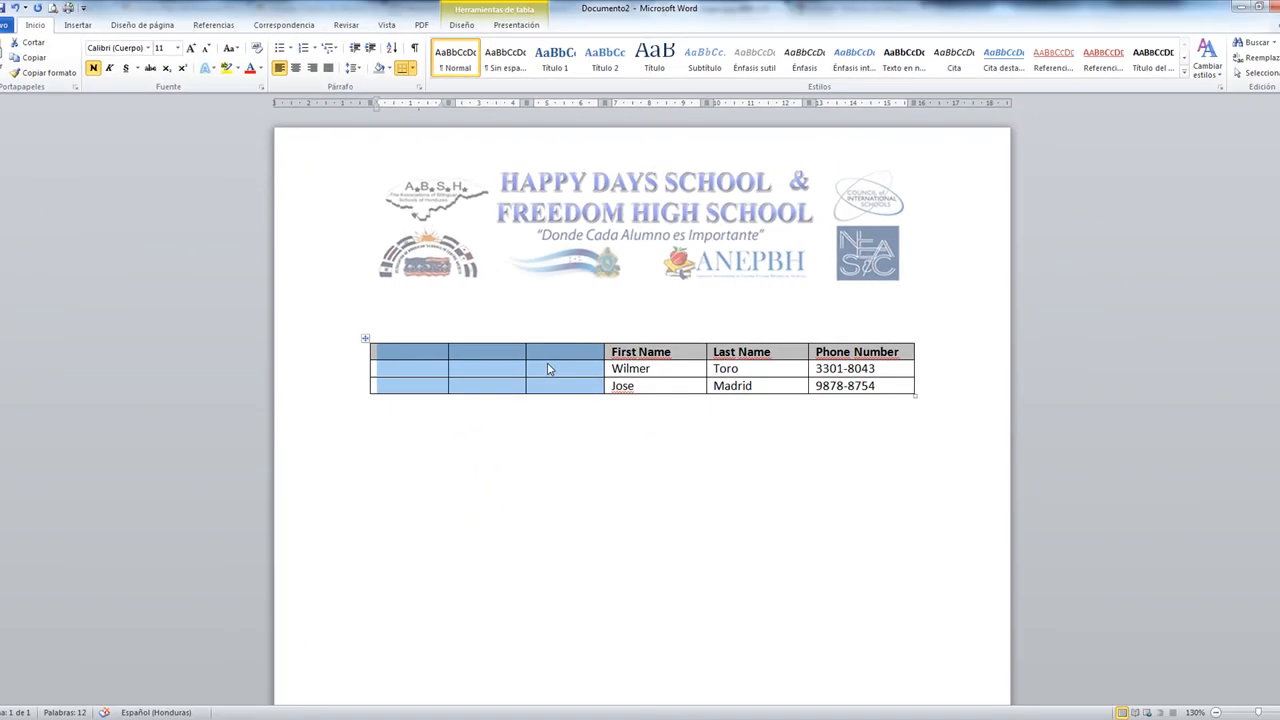
key(ctrl+z)
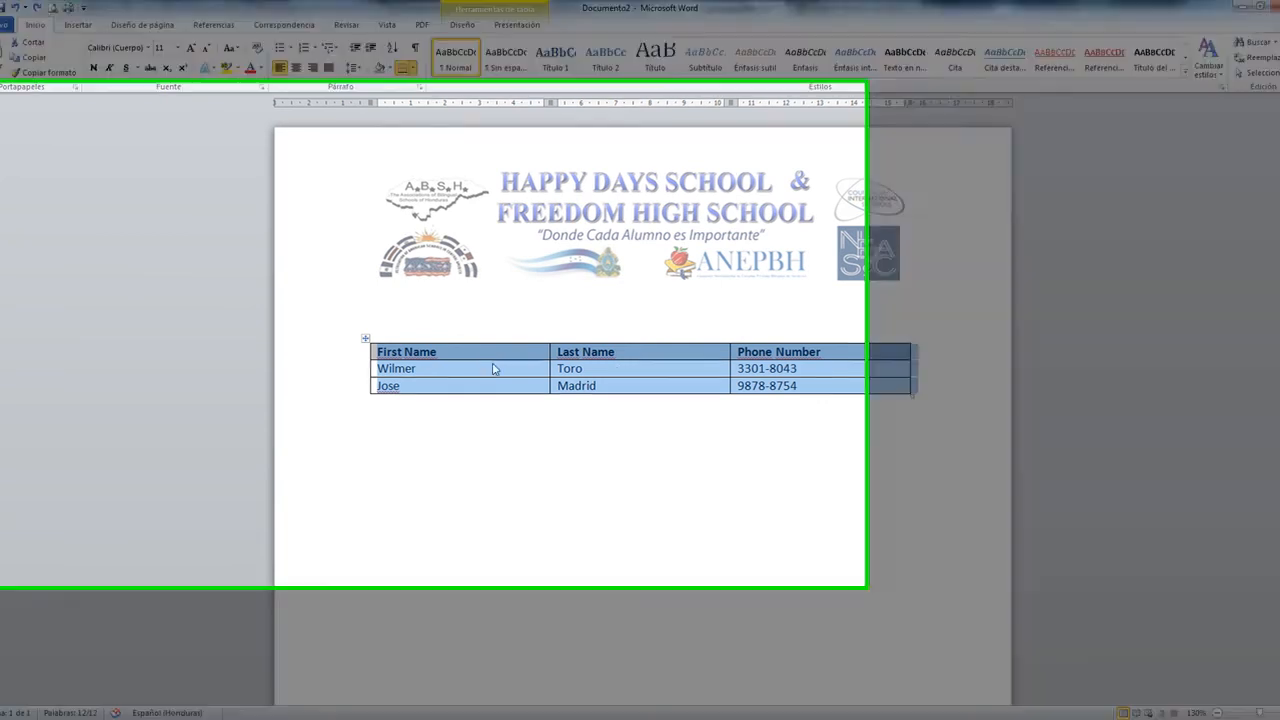
Insert a blank column left of First Name, then undo it
click(398, 348)
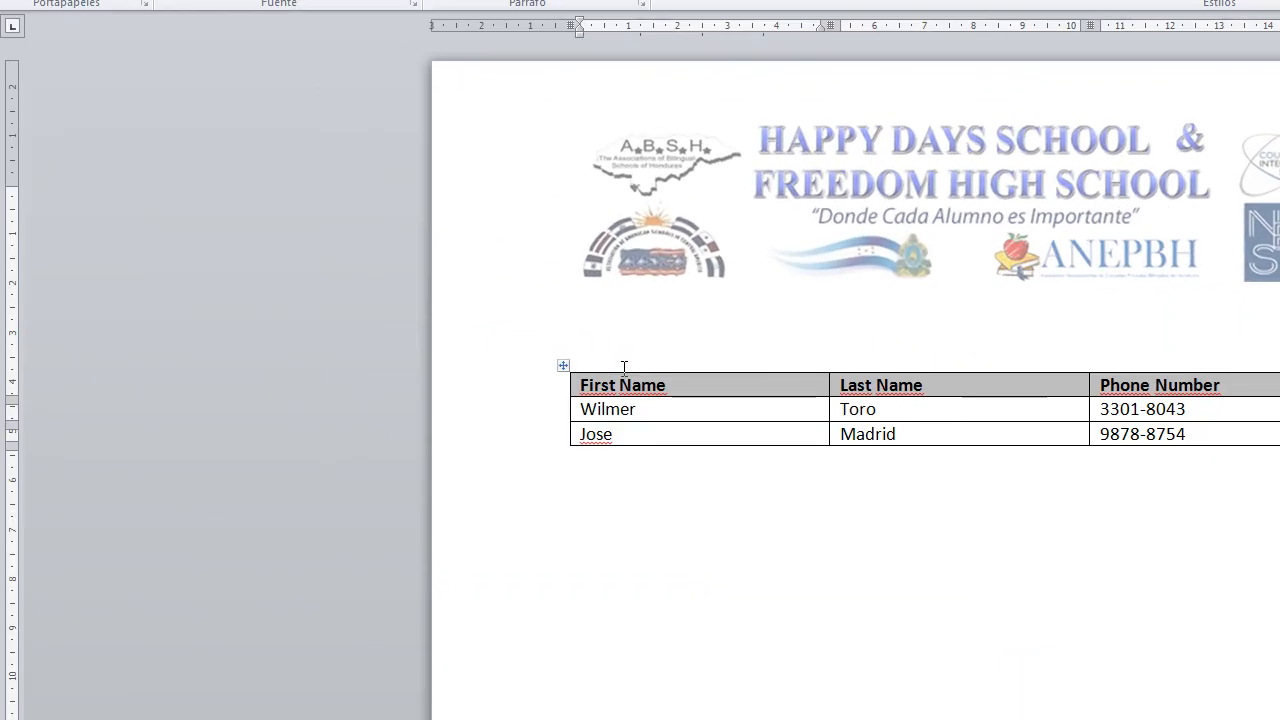
click(538, 360)
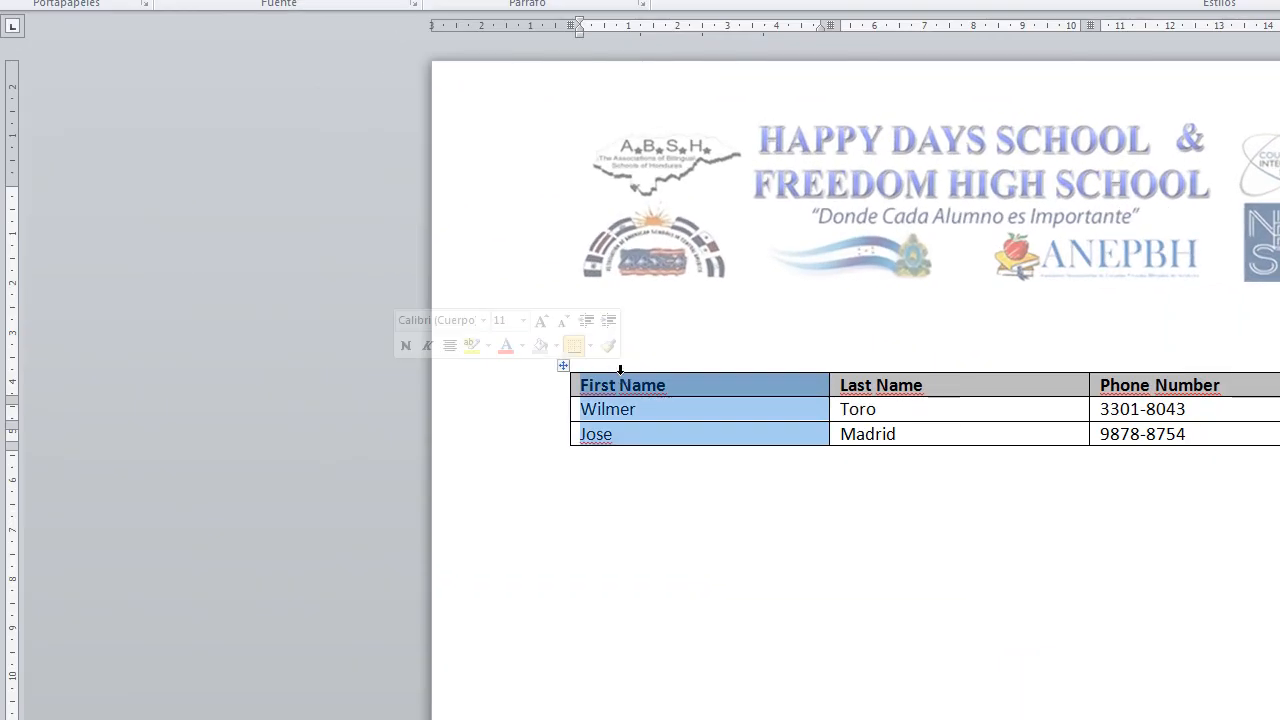
right_click(620, 370)
mouse_move(510, 488)
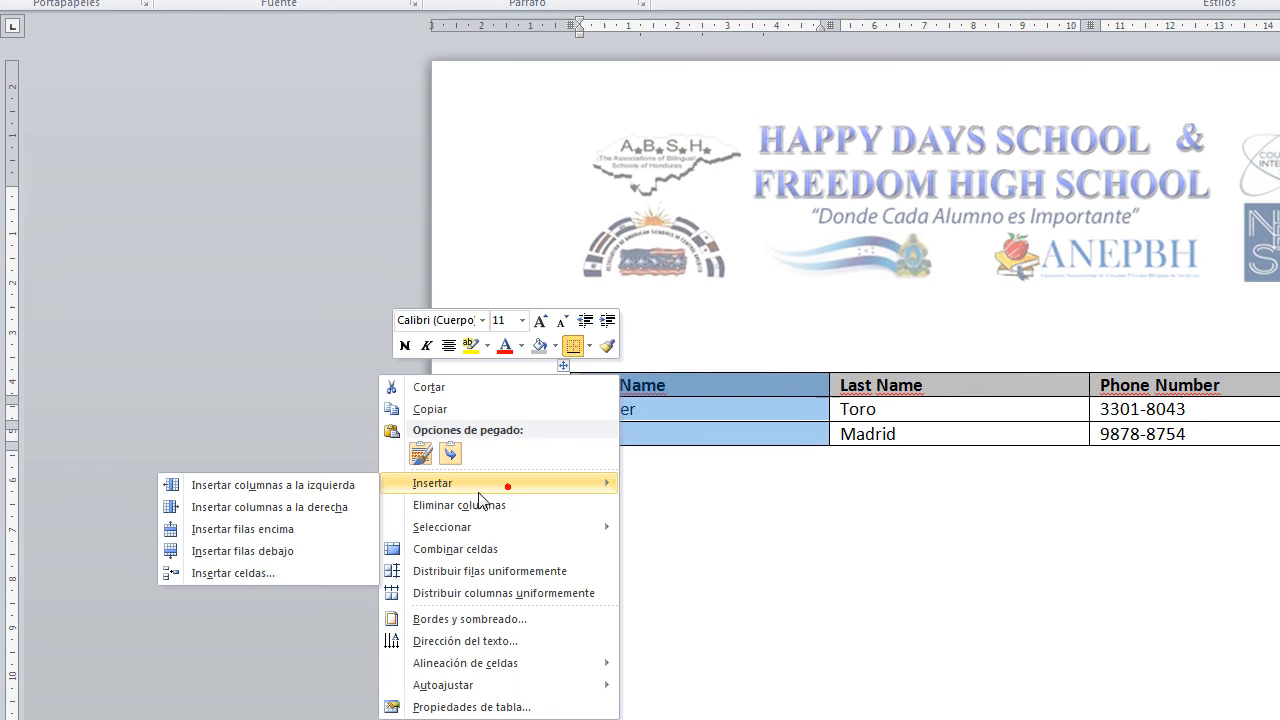
click(296, 488)
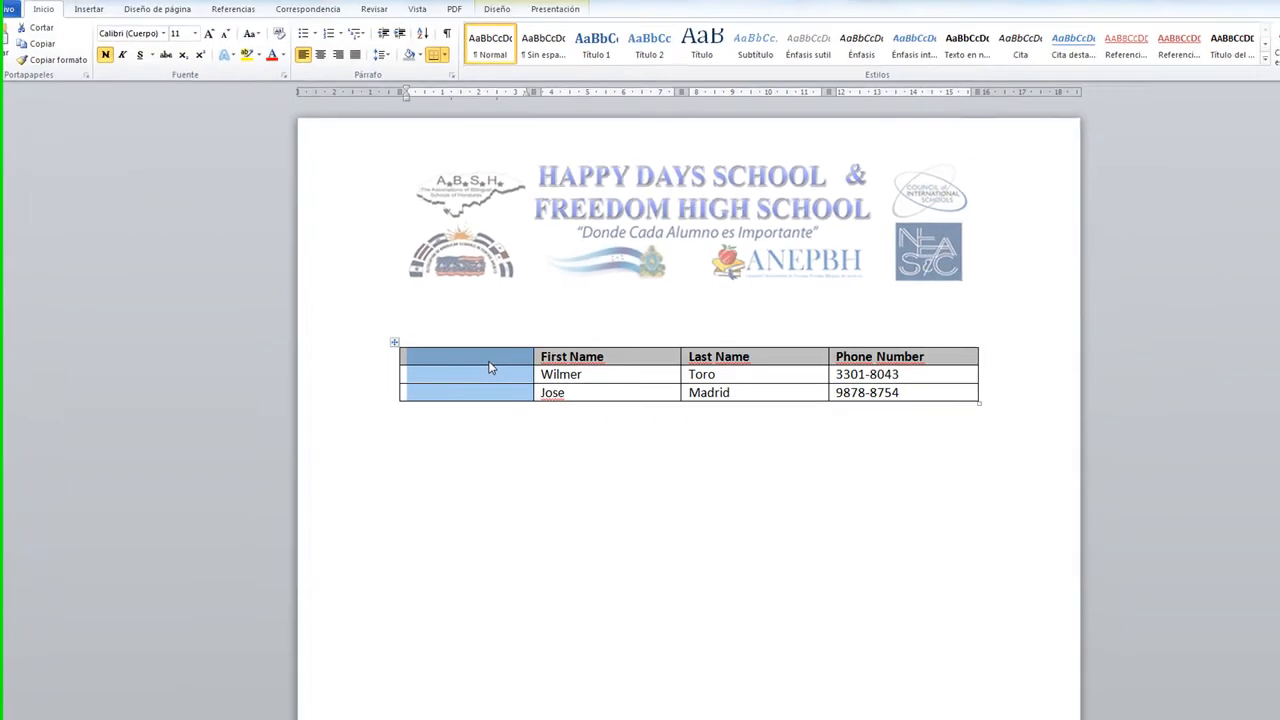
key(ctrl+z)
click(388, 399)
Add an empty row below the second contact's row via Insertar filas debajo
click(459, 465)
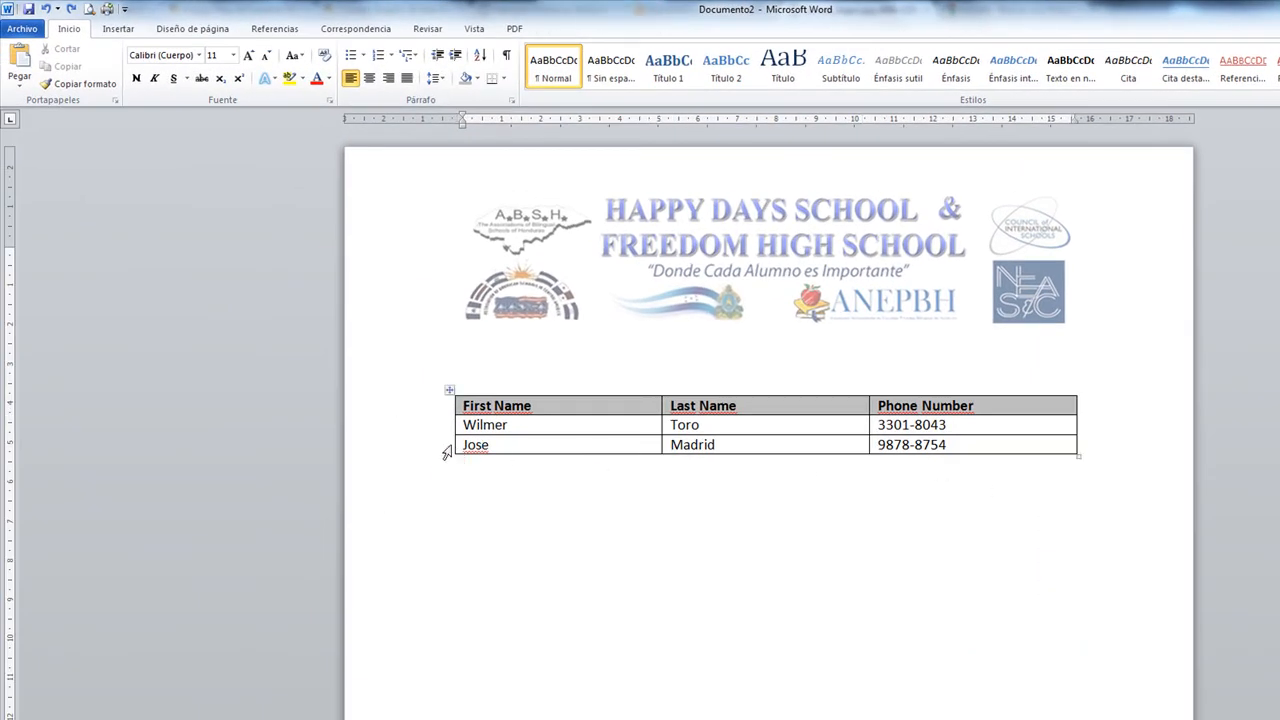
click(456, 446)
click(457, 445)
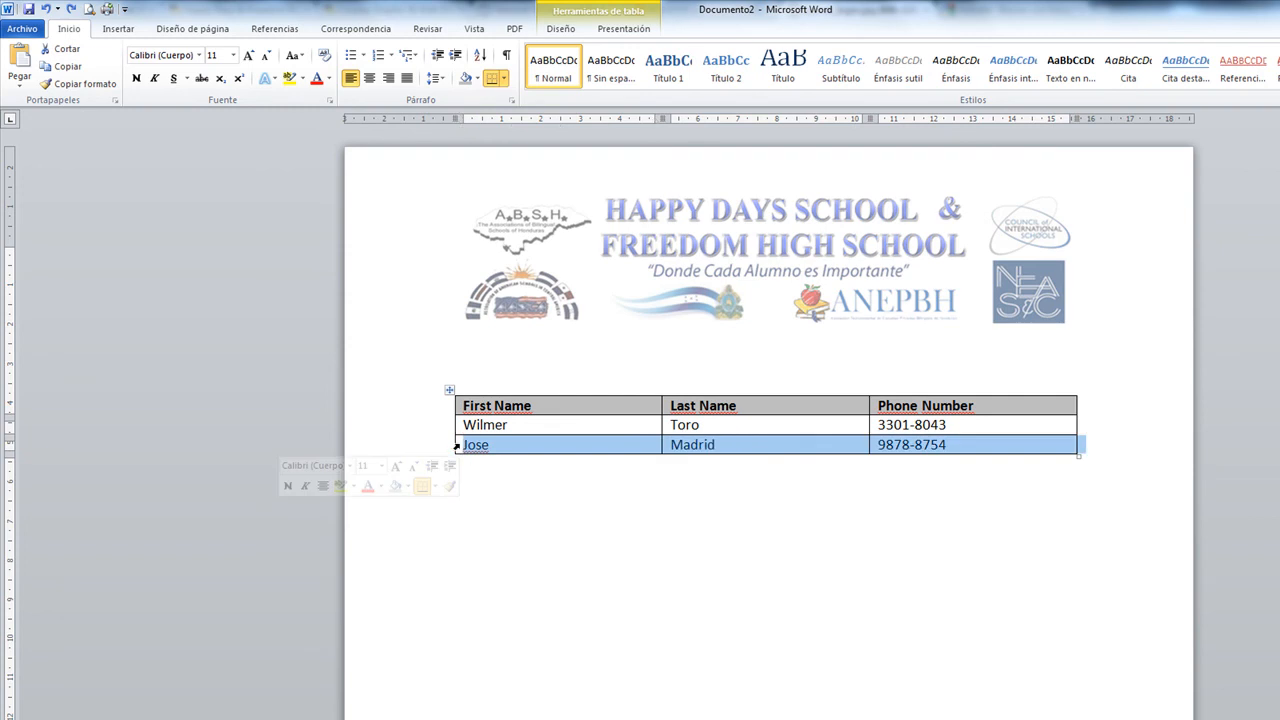
right_click(456, 446)
click(370, 530)
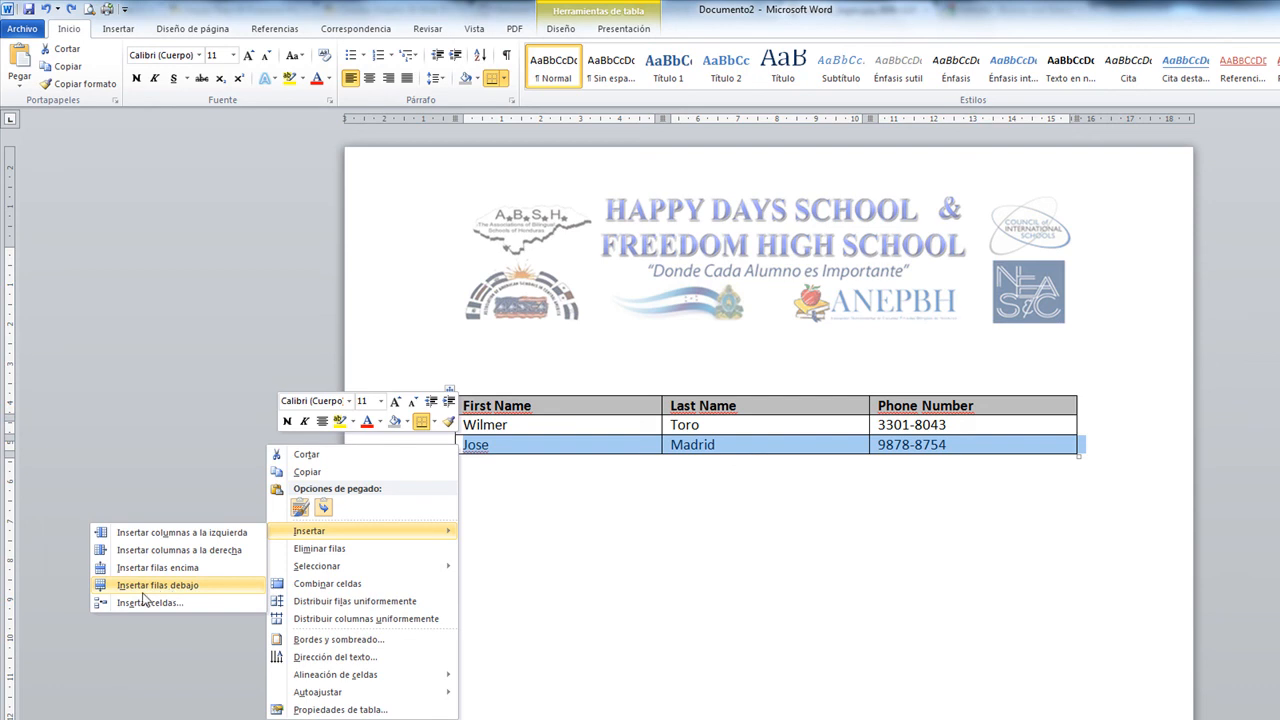
click(182, 585)
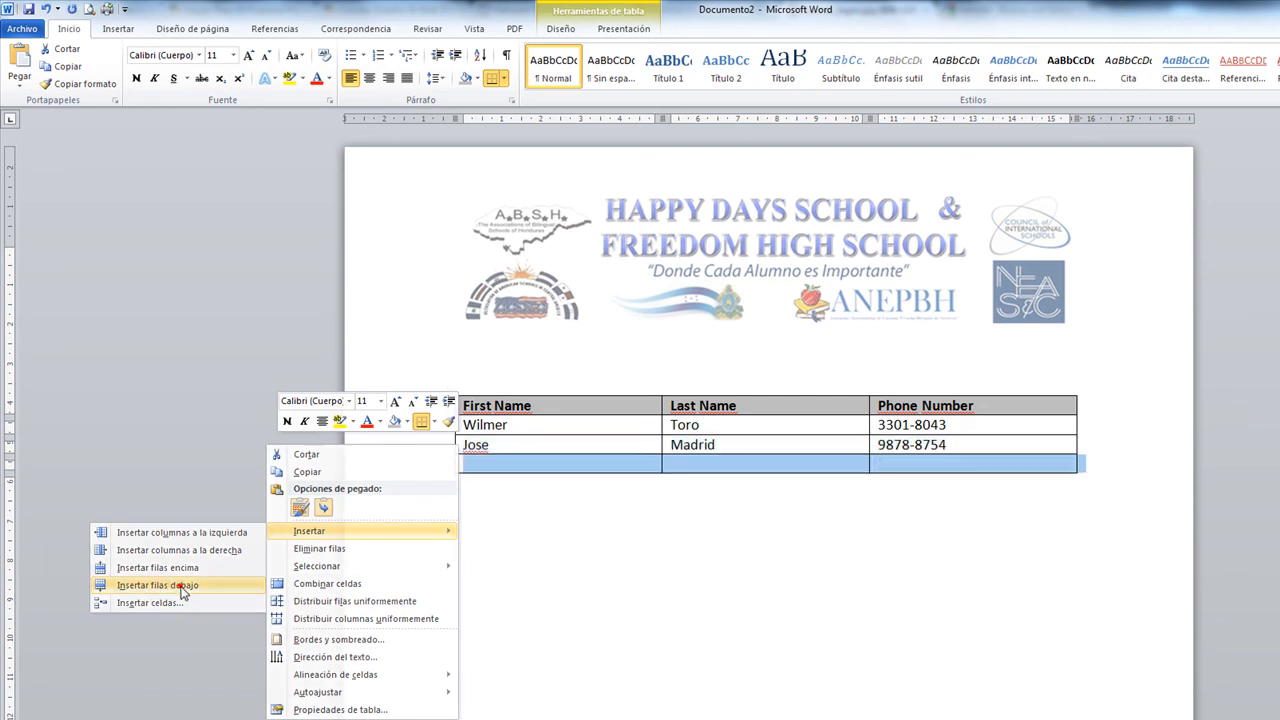
click(608, 462)
Color the second contact row's text red
click(1050, 443)
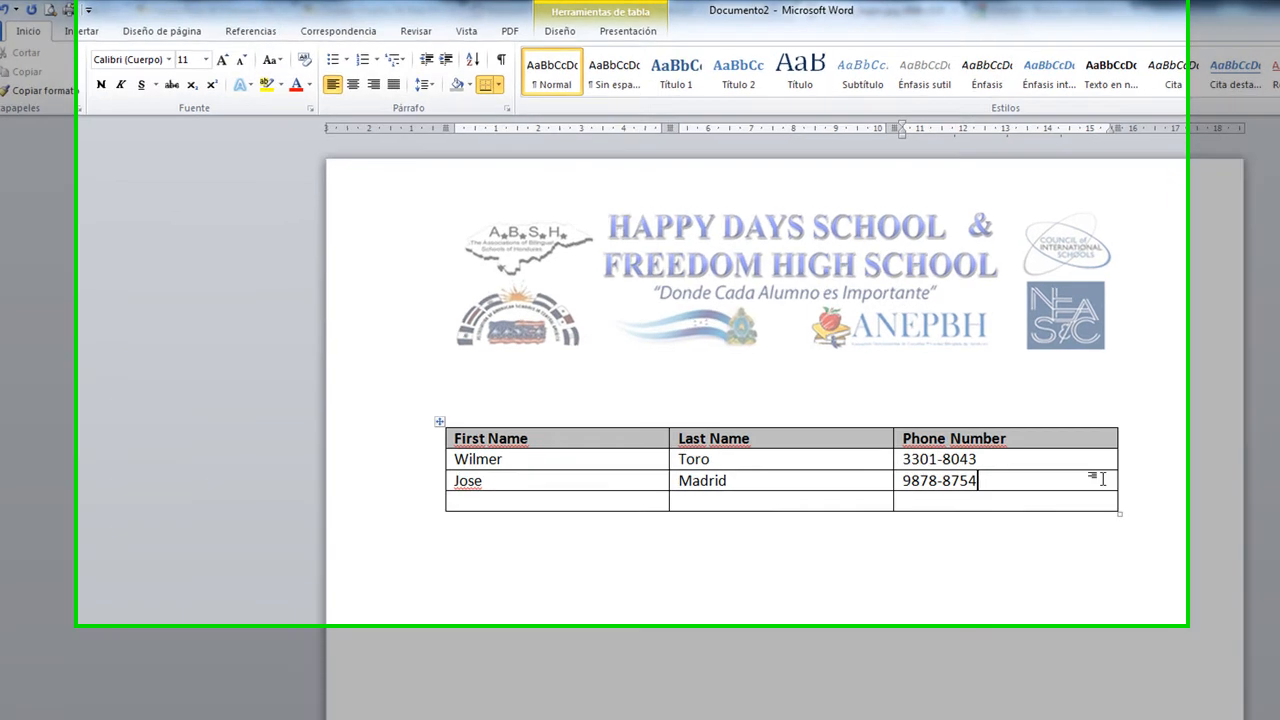
drag(1102, 479, 424, 480)
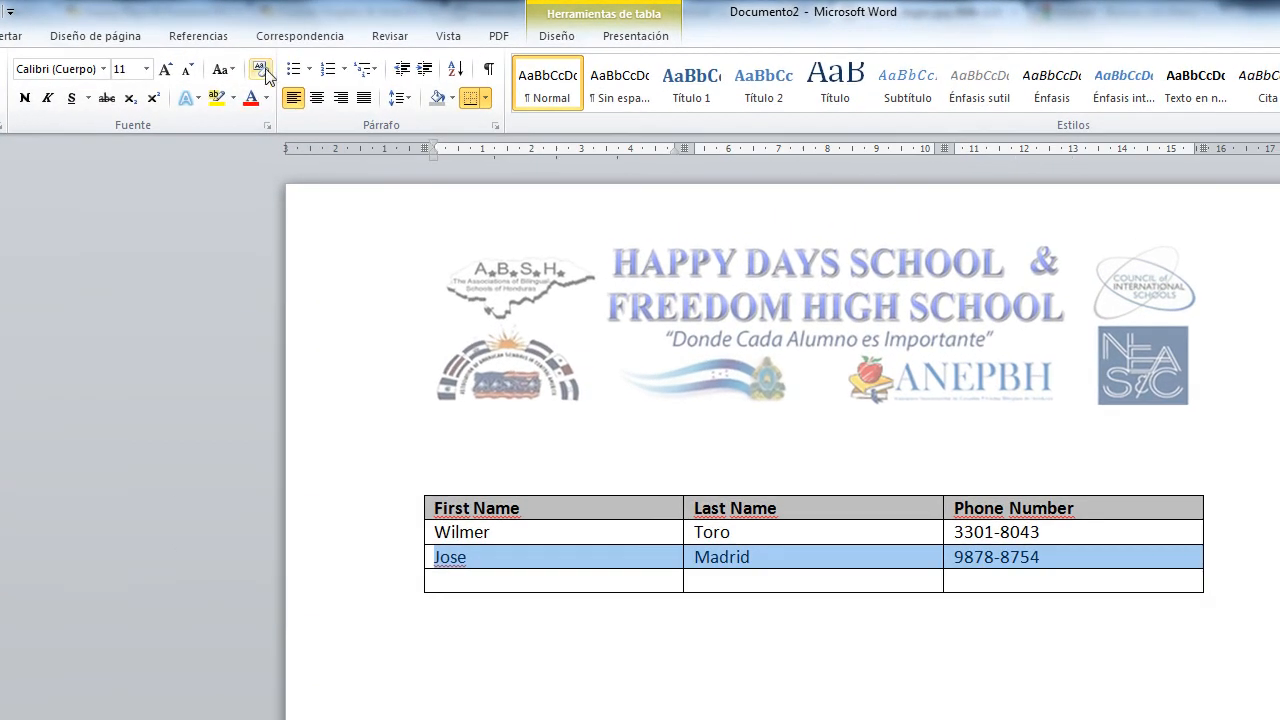
click(296, 84)
click(690, 505)
Apply gray shading to the second contact row and shading to the empty last row
mouse_move(426, 556)
mouse_down()
mouse_move(871, 586)
mouse_move(965, 558)
mouse_up()
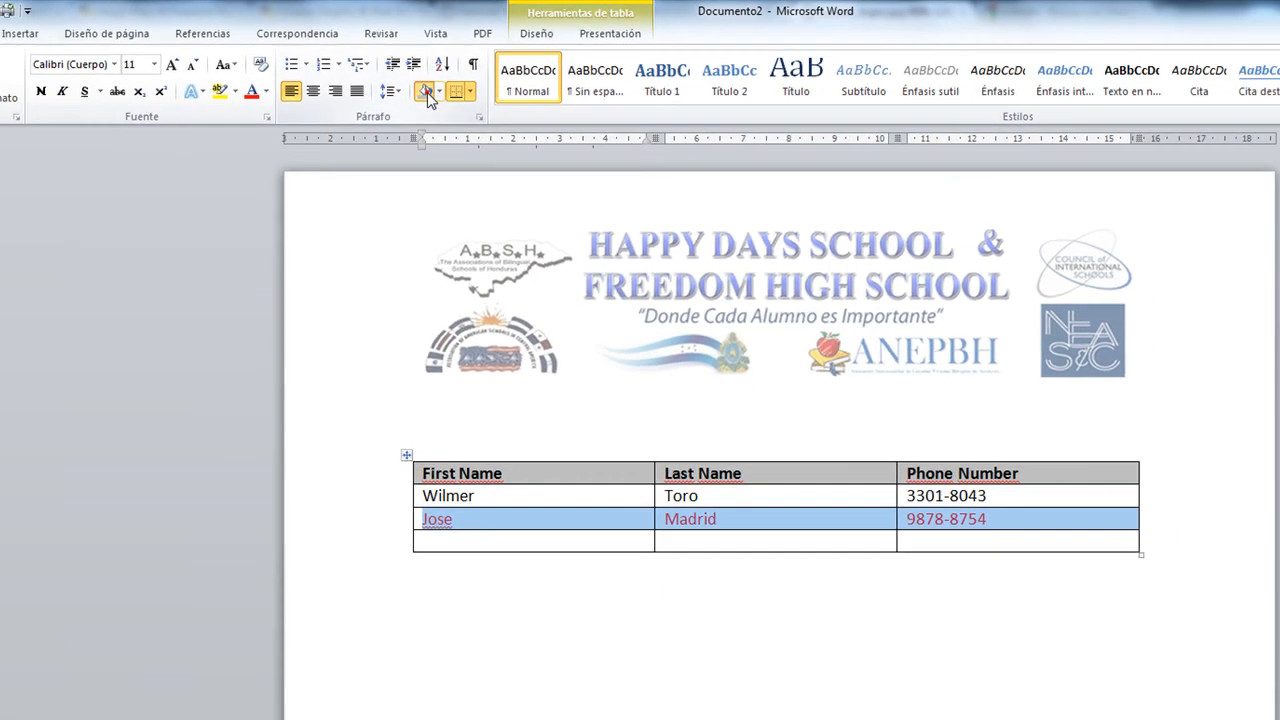
click(427, 92)
click(922, 565)
click(1126, 521)
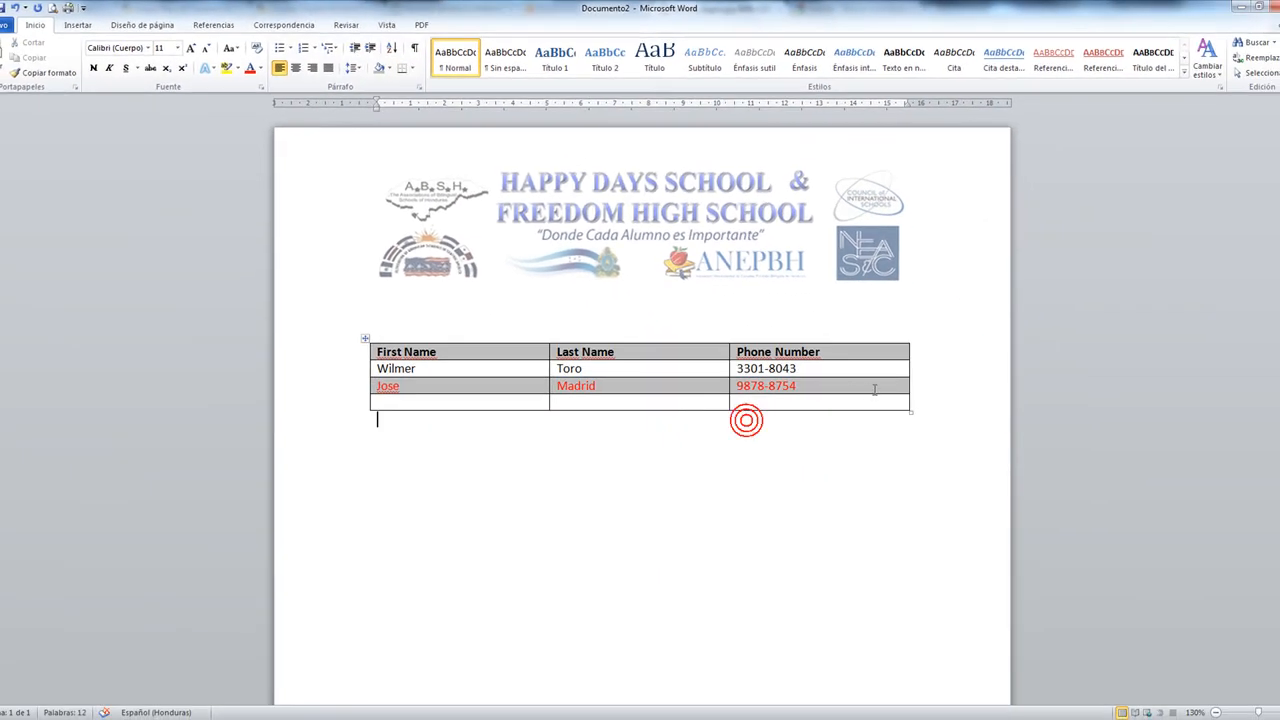
mouse_move(898, 401)
mouse_down()
mouse_move(471, 382)
mouse_move(363, 396)
mouse_up()
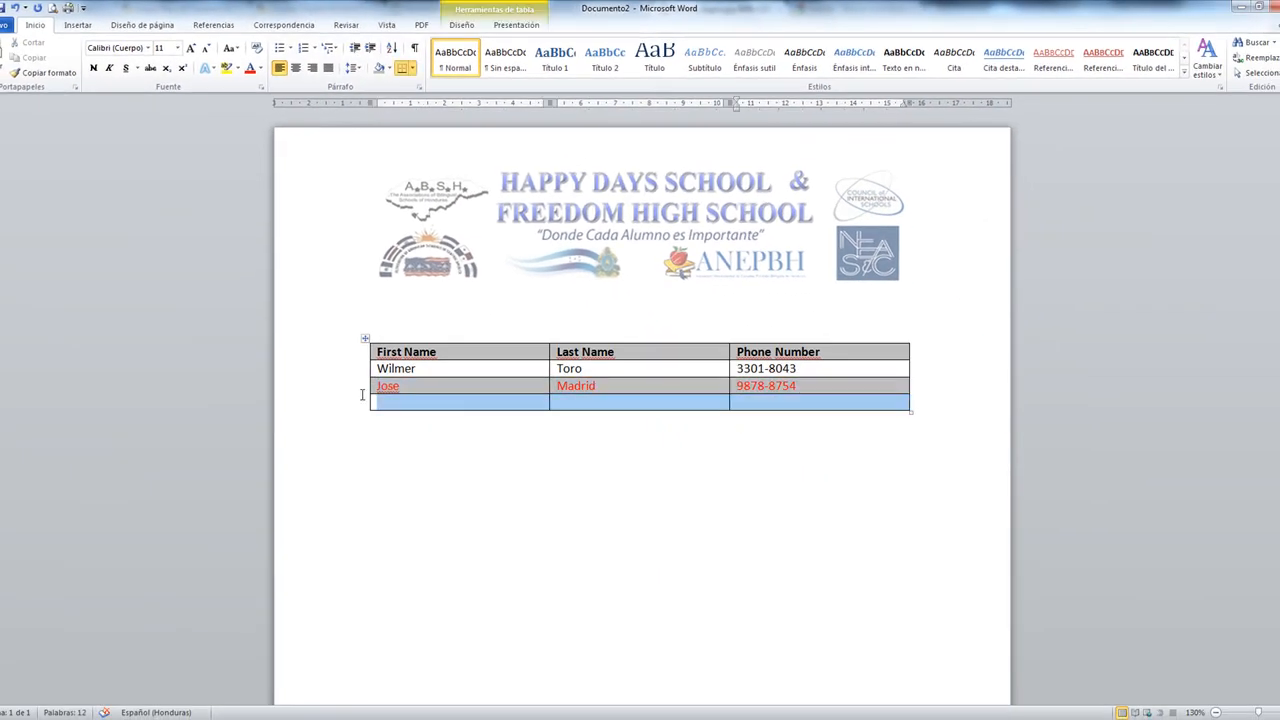
click(389, 68)
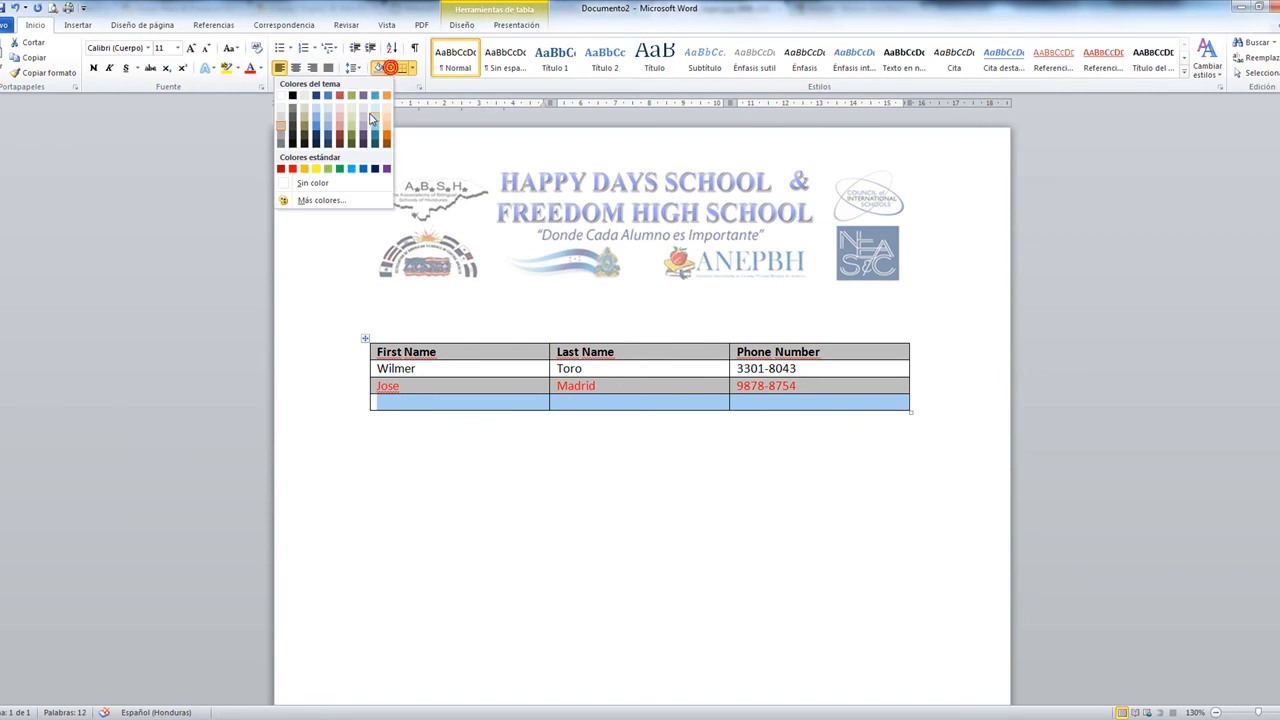
click(389, 112)
click(809, 449)
drag(860, 404, 473, 372)
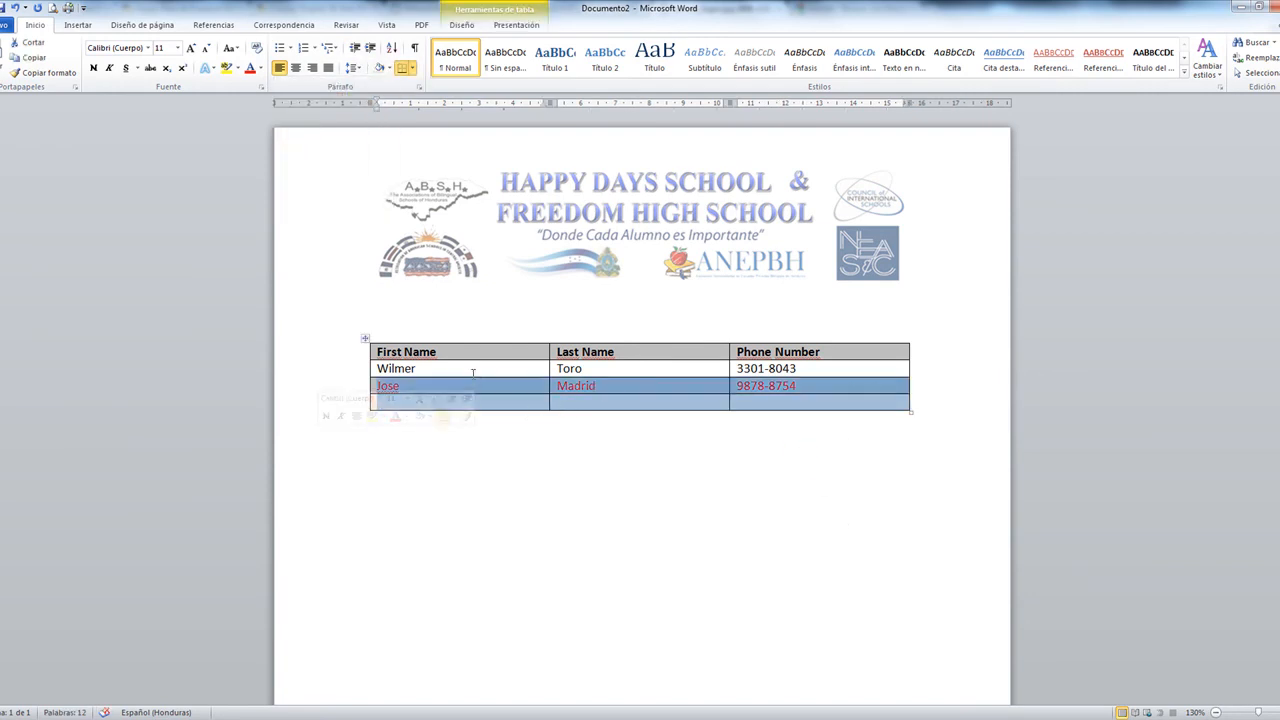
Browse the Diseño table styles without applying one, then open the whole table's shortcut menu
click(365, 338)
click(461, 25)
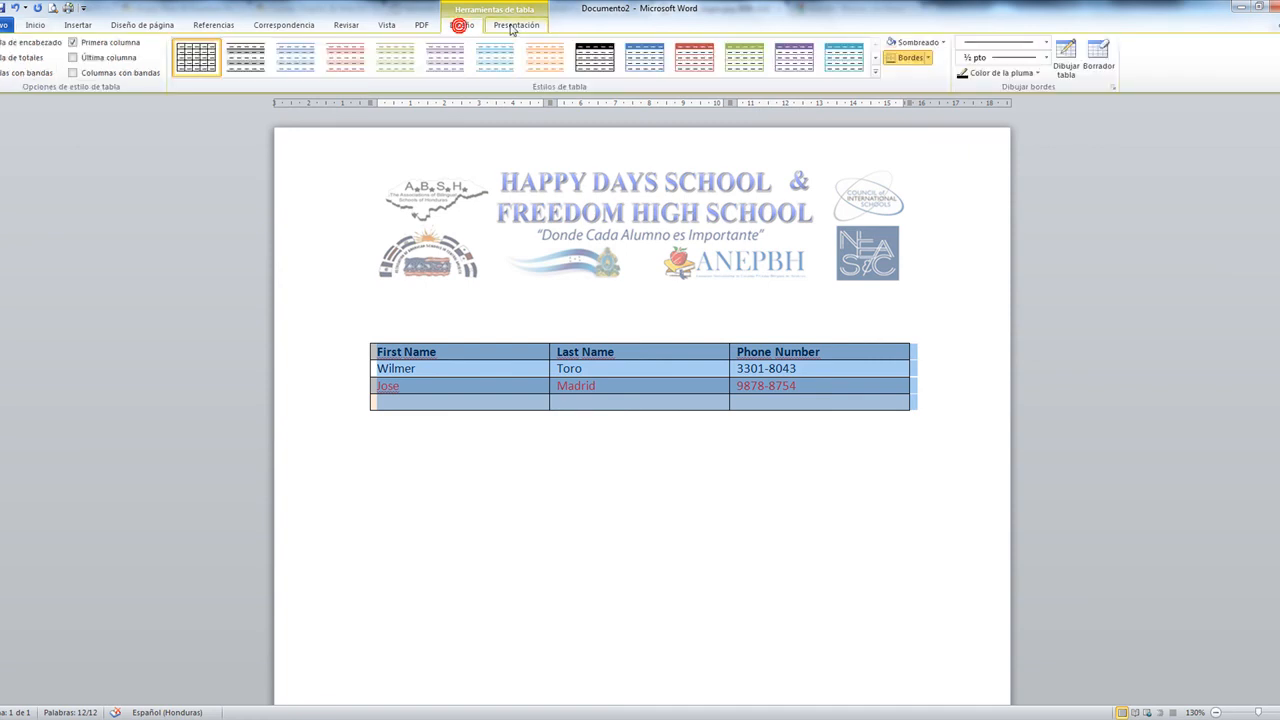
click(876, 73)
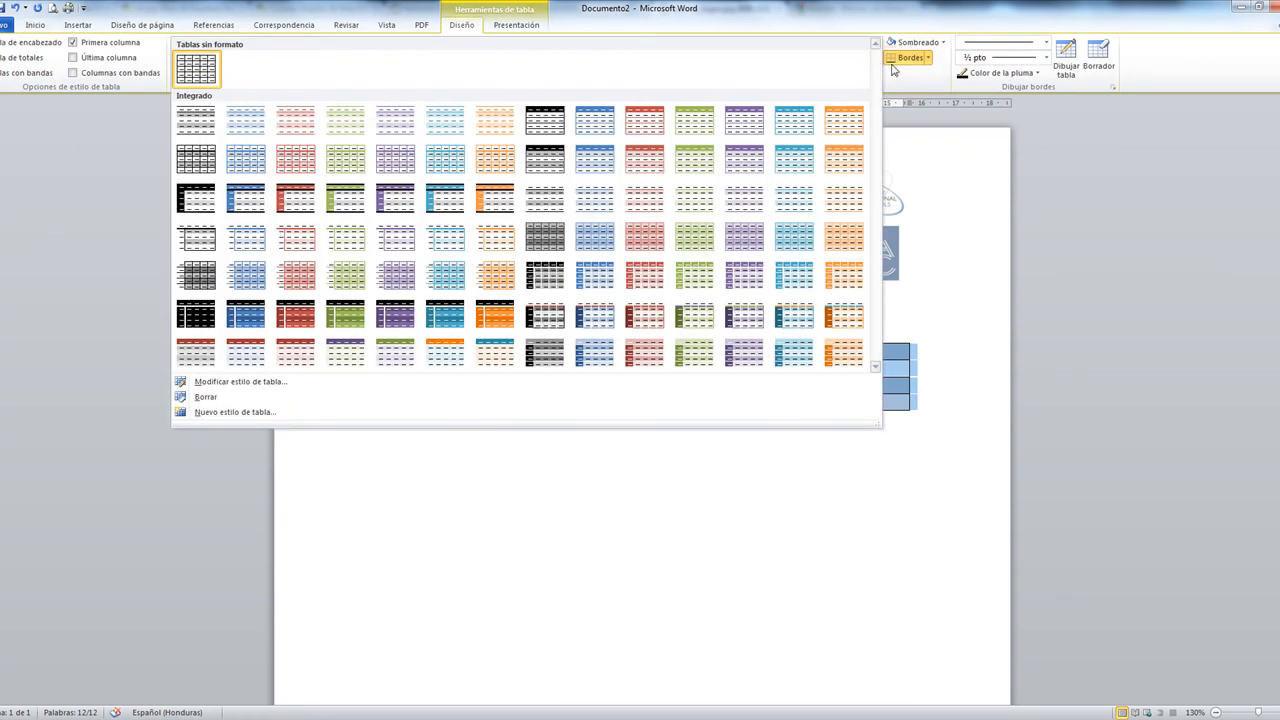
click(991, 380)
click(991, 380)
click(365, 338)
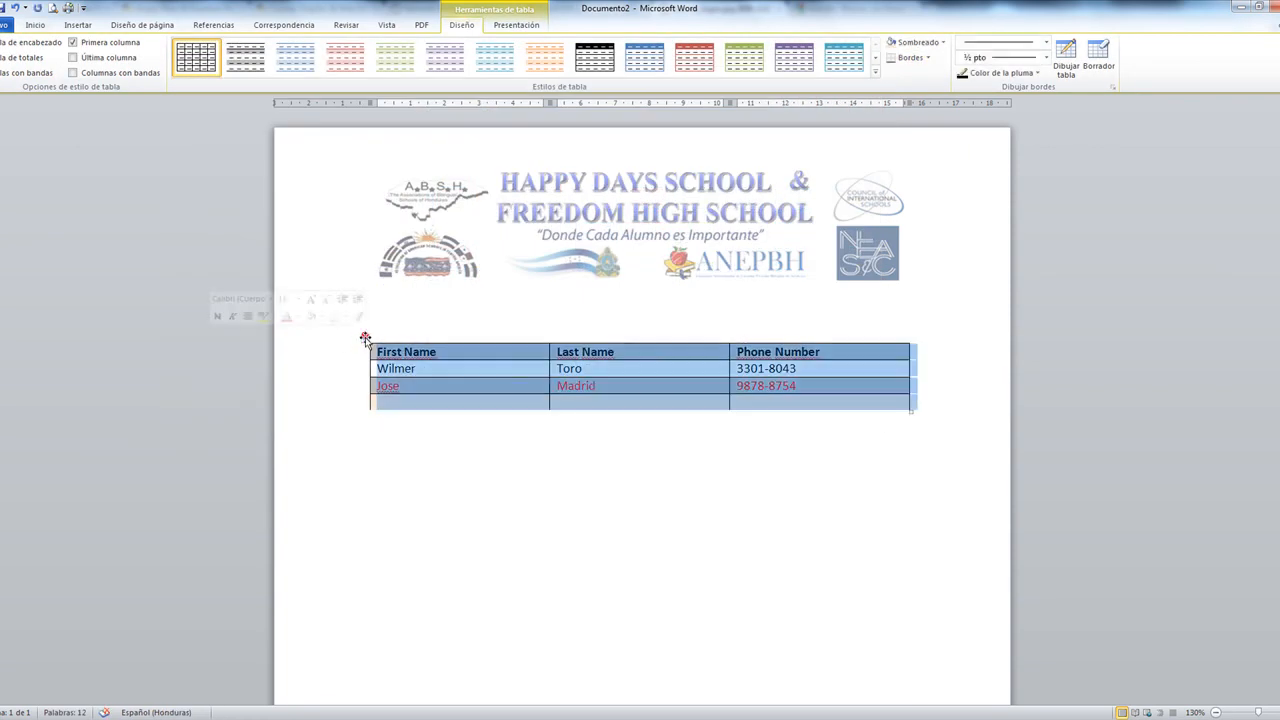
right_click(365, 338)
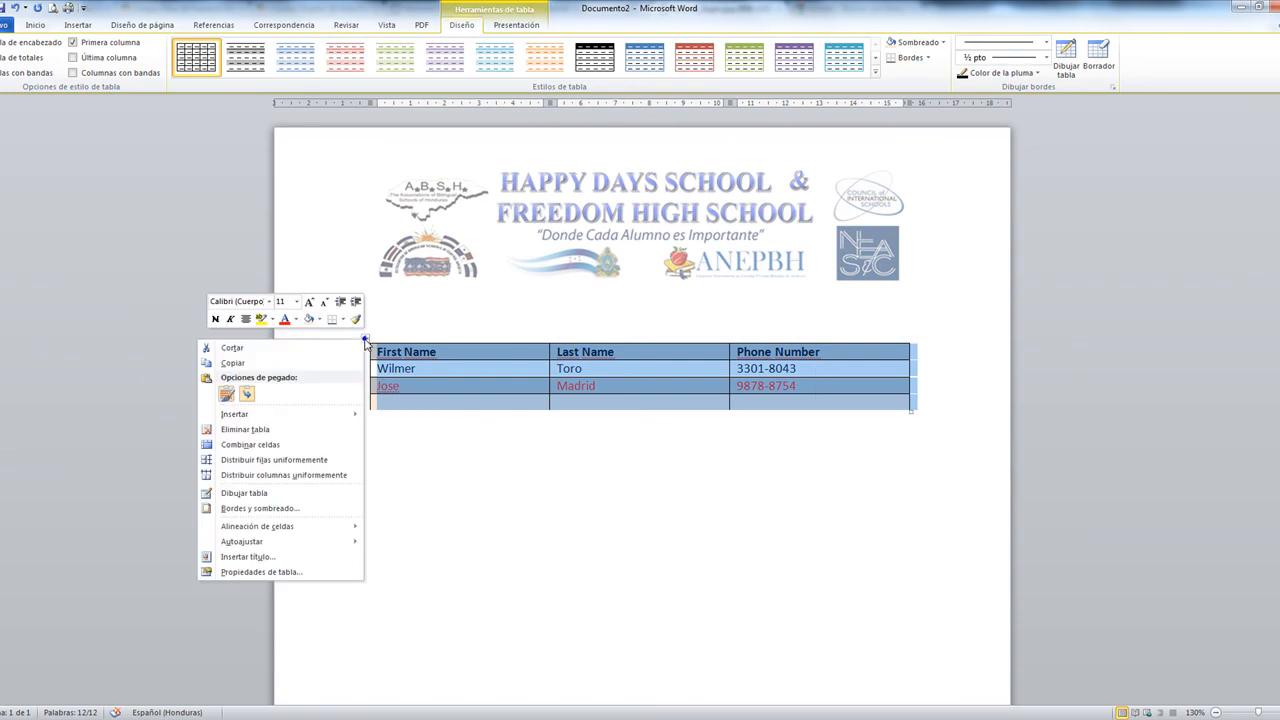
Open Propiedades de tabla and review its Fila, Columna, Celda and Texto alternativo tabs
click(241, 573)
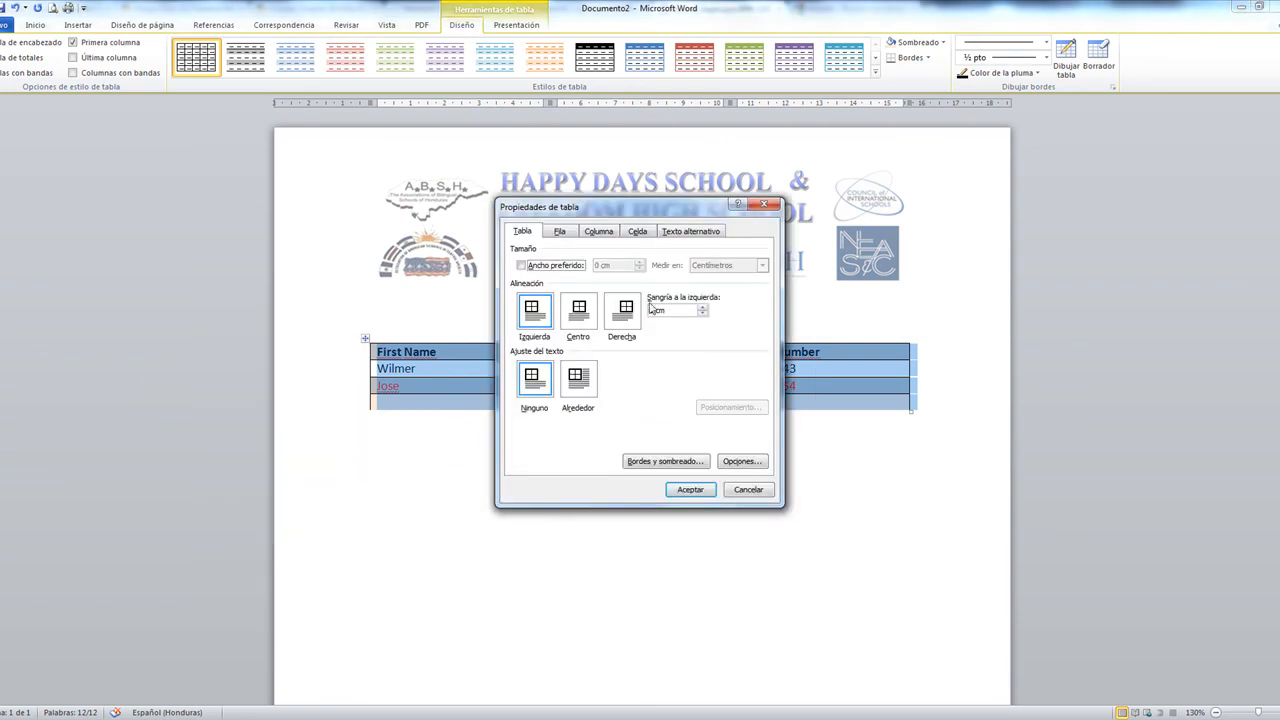
click(560, 231)
click(598, 231)
click(690, 231)
click(638, 231)
click(523, 231)
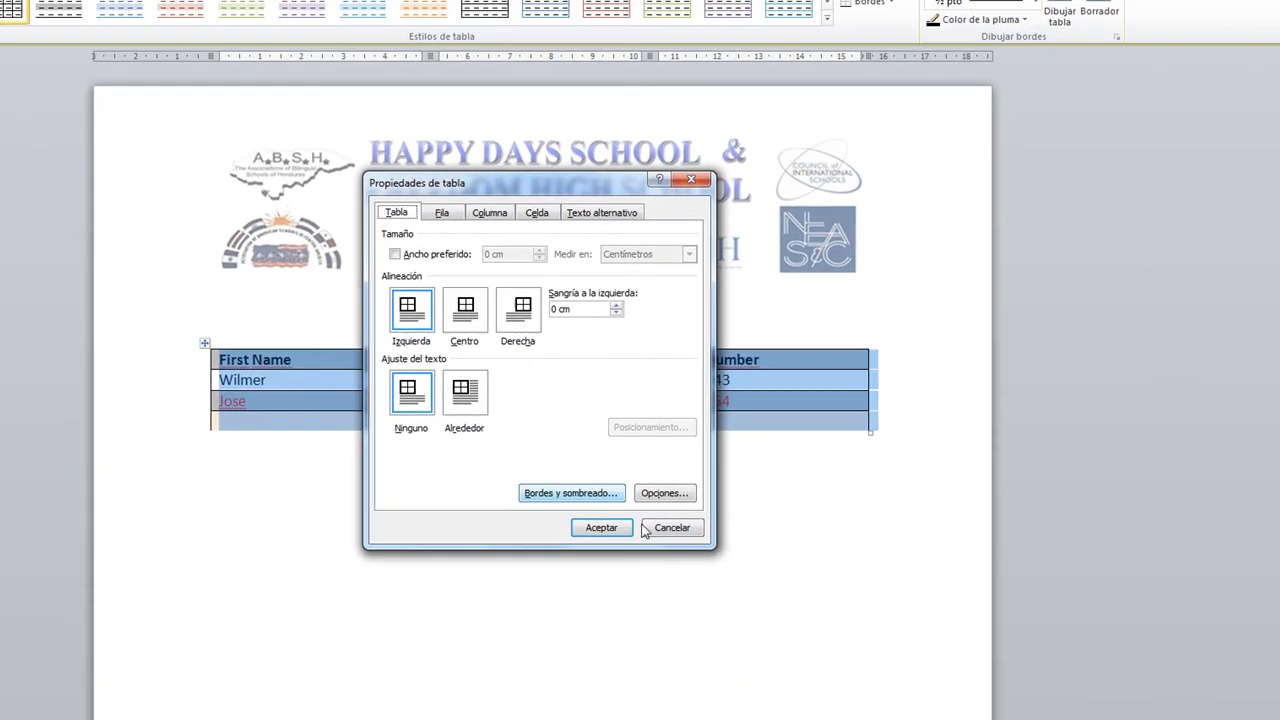
Apply light-blue thin double-line borders to all table edges and inner lines, then add a line below
click(582, 500)
drag(517, 207, 917, 224)
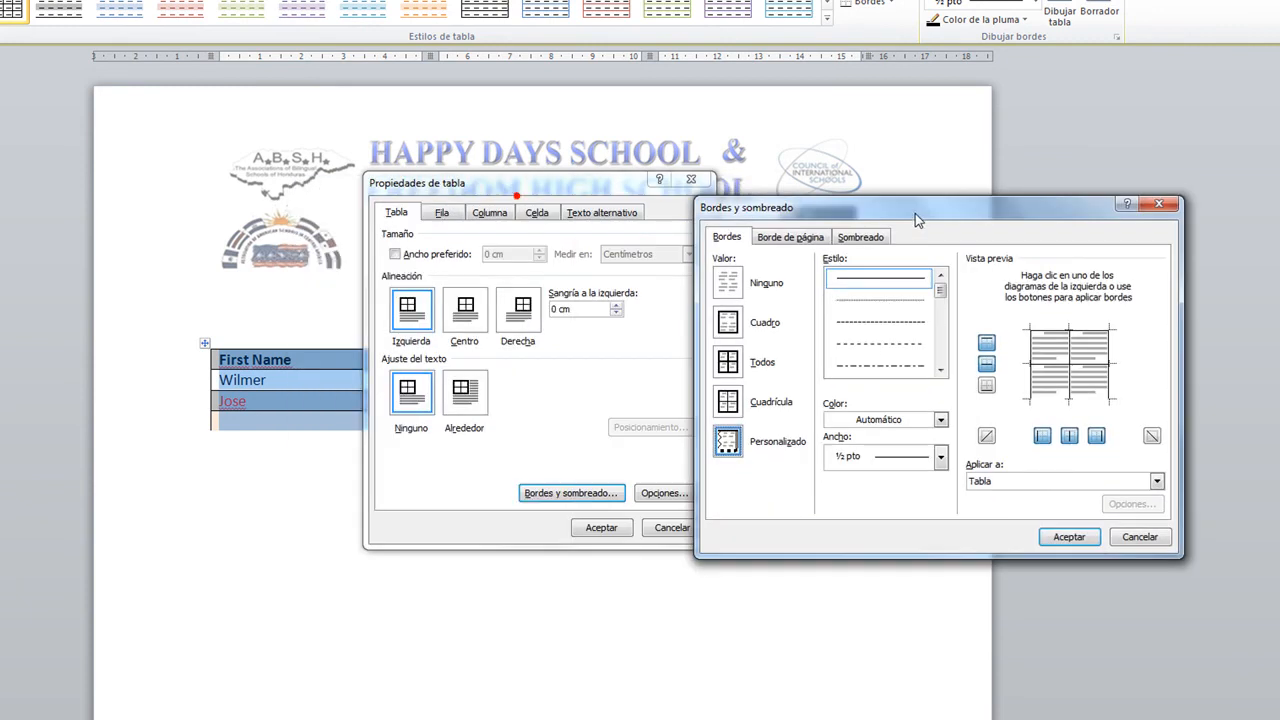
drag(940, 292, 943, 325)
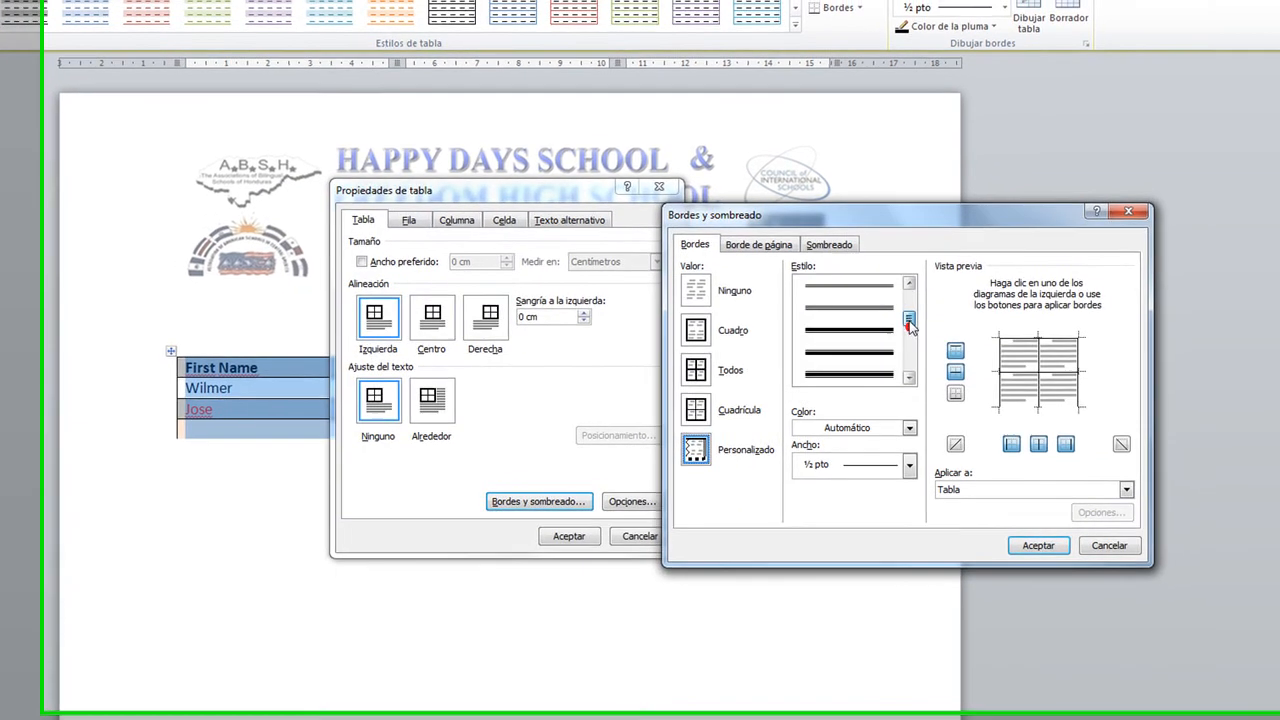
click(885, 299)
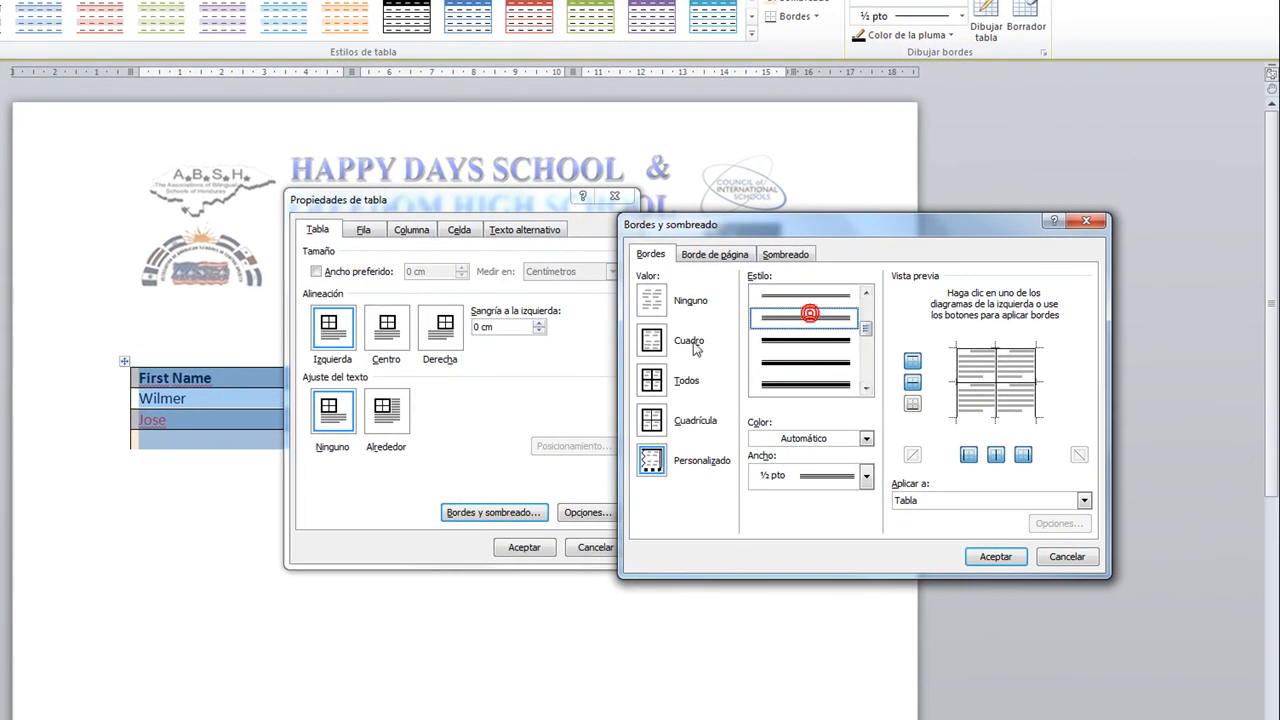
click(866, 438)
click(779, 513)
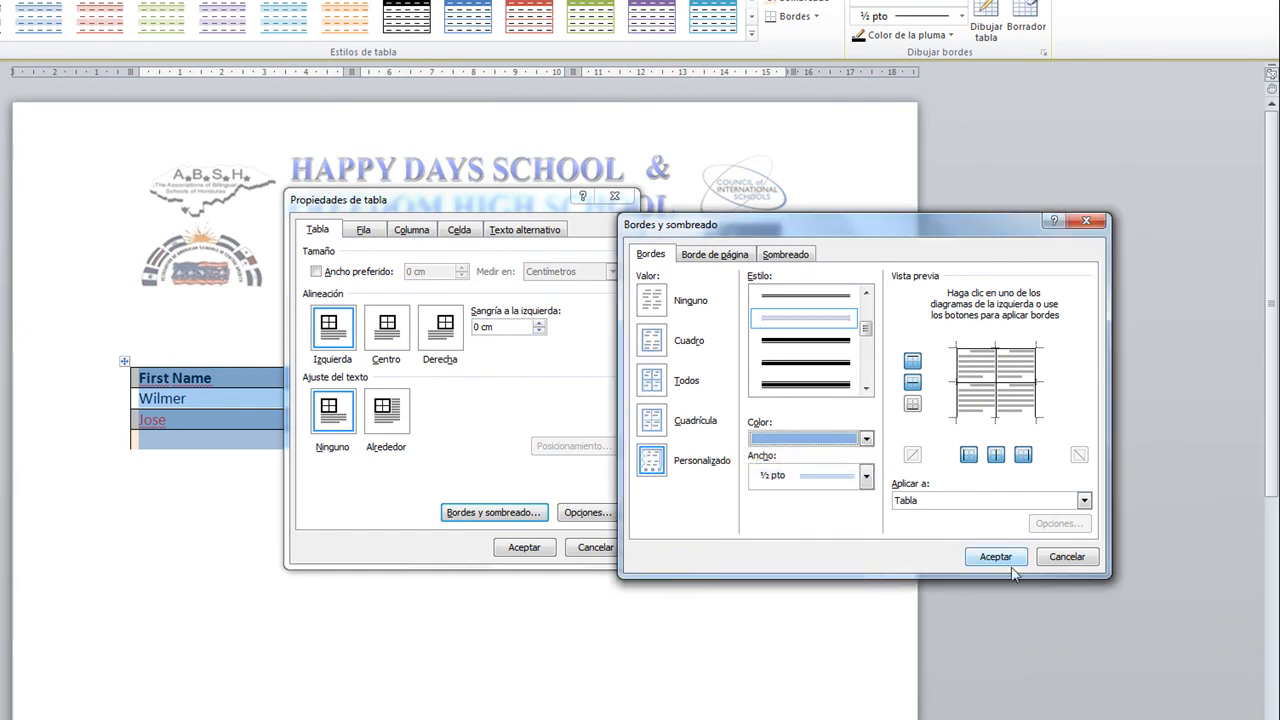
click(988, 354)
click(995, 378)
click(958, 380)
click(1030, 385)
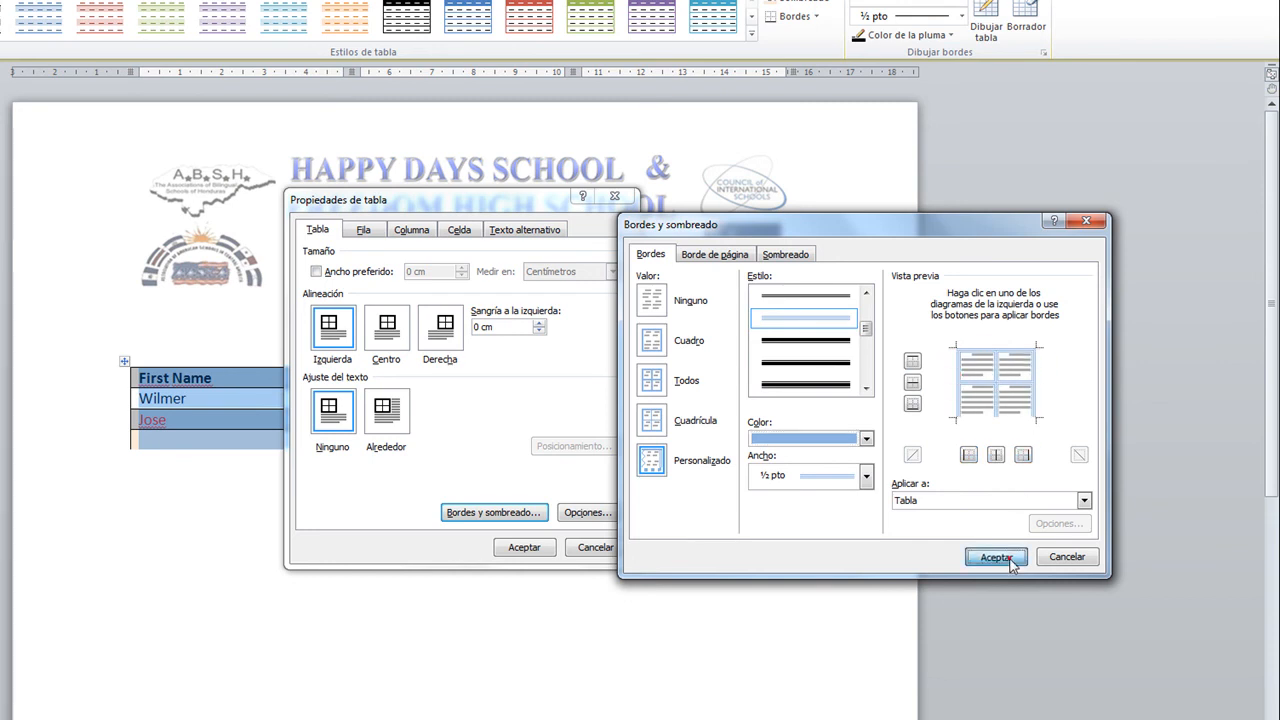
click(968, 555)
click(524, 547)
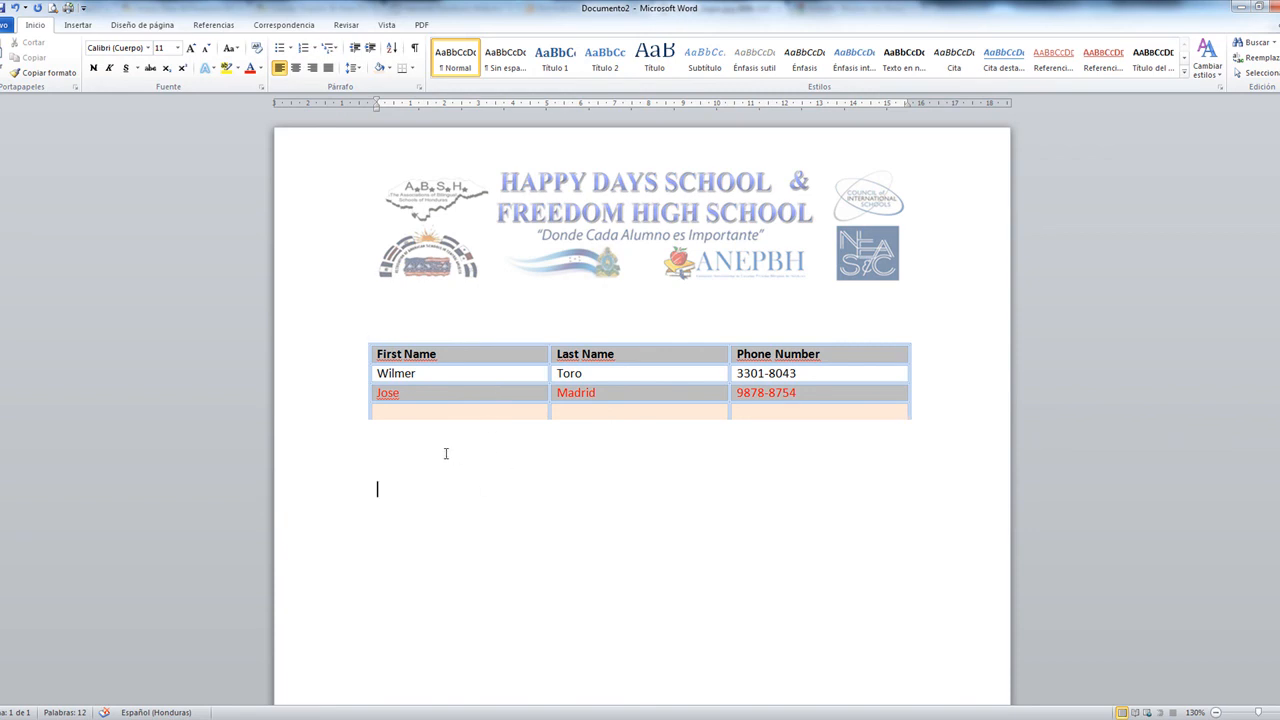
key(Return)
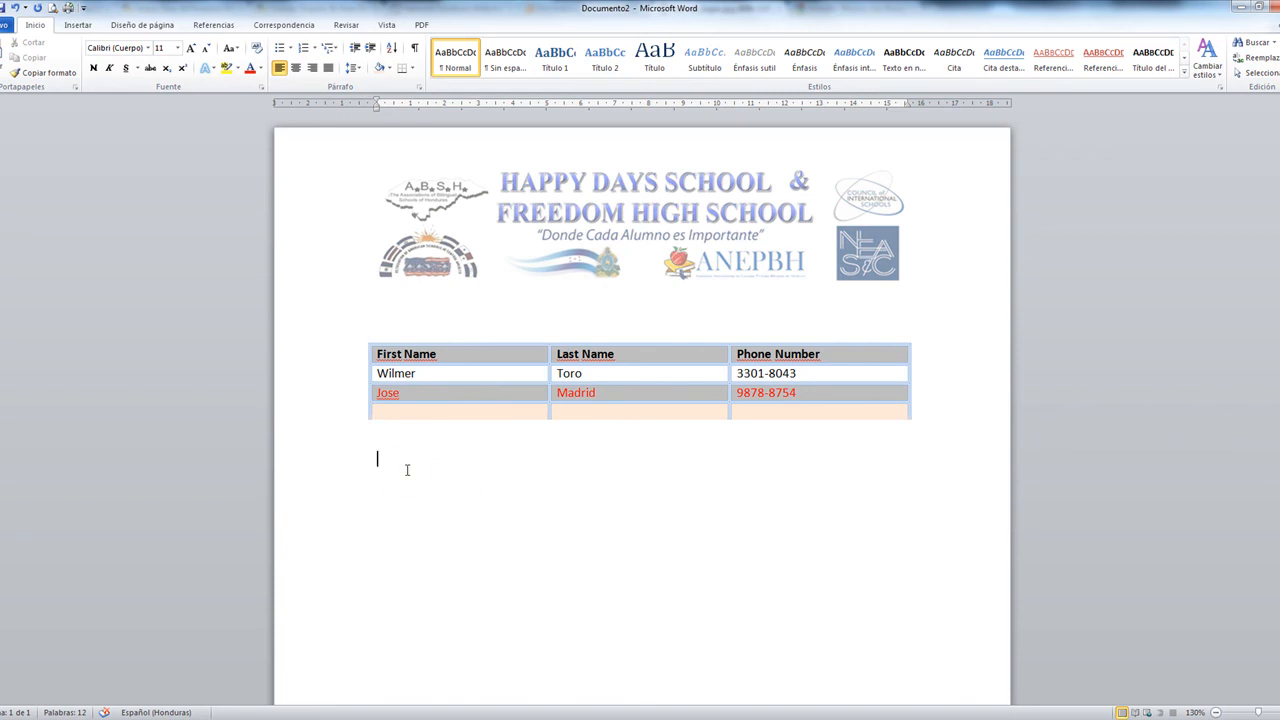